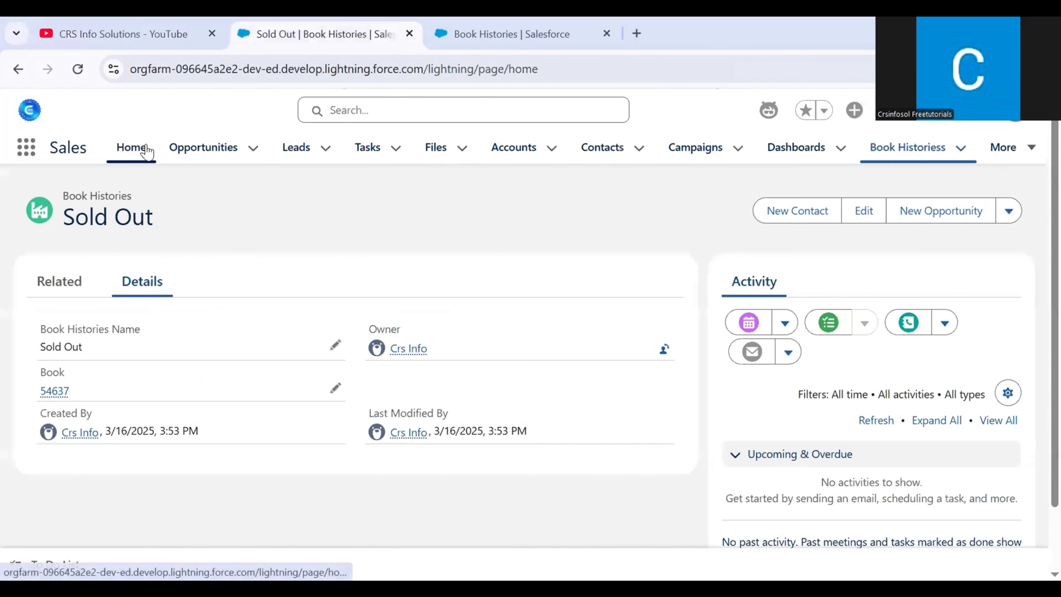
Step: Open Setup for the current app from the Sales home page and close the old Book Histories browser tab
{"action": "left_click", "coordinate": [130, 147]}
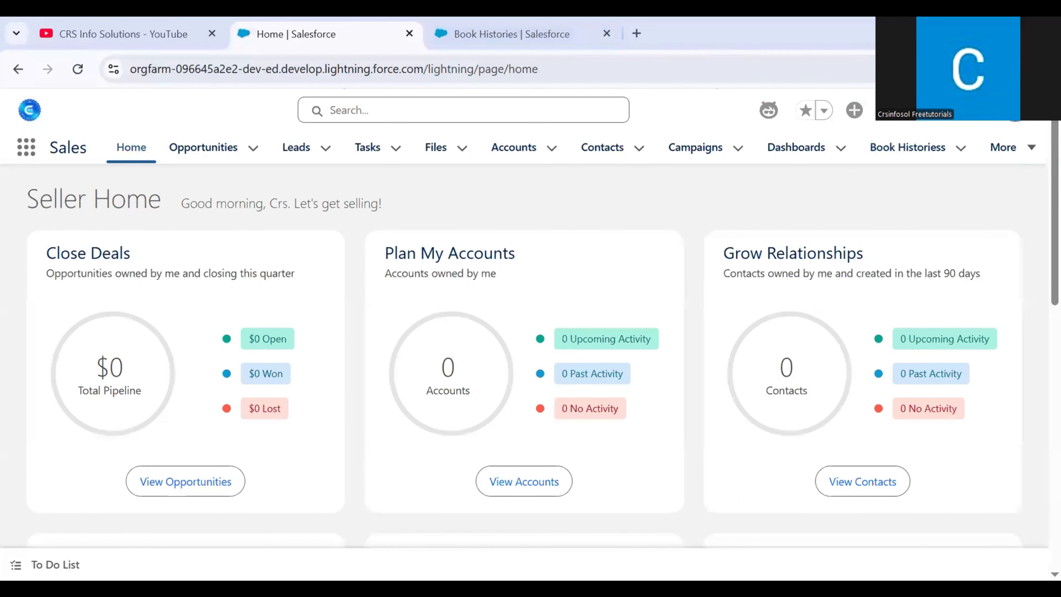
{"action": "left_click", "coordinate": [948, 125]}
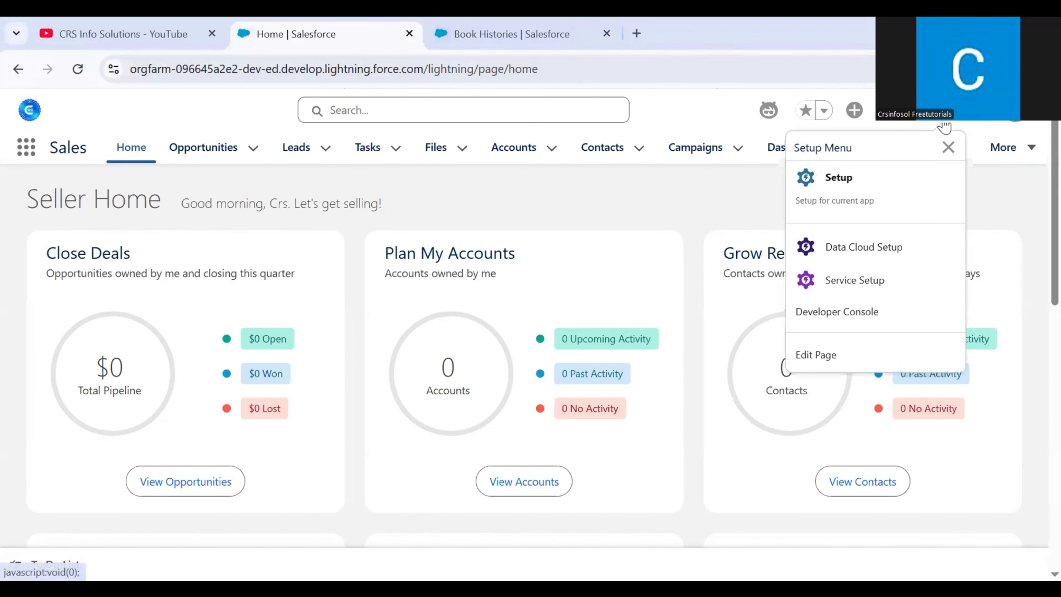
{"action": "left_click", "coordinate": [857, 199]}
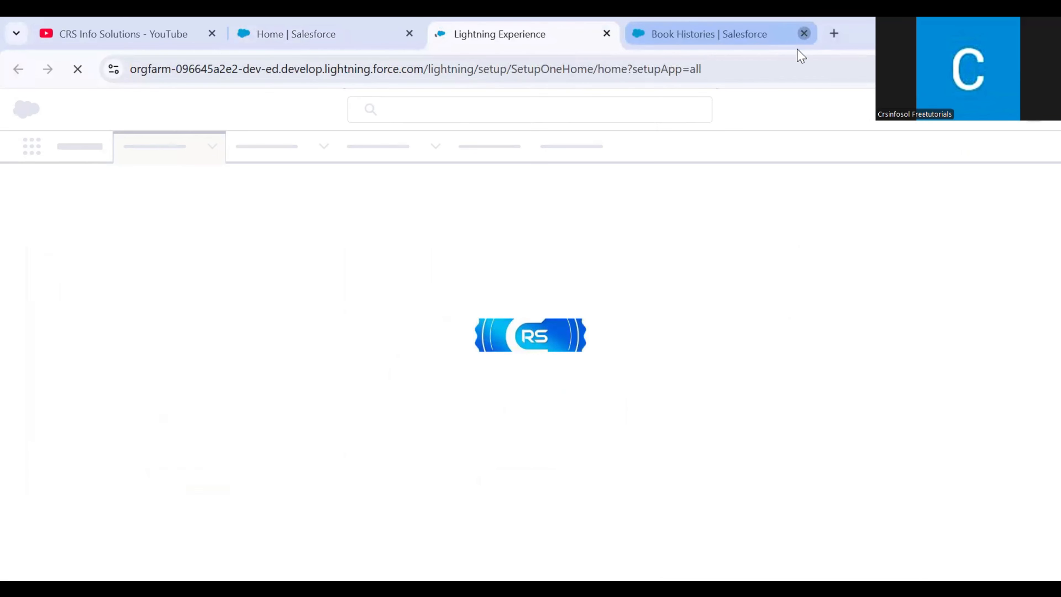
{"action": "left_click", "coordinate": [804, 33]}
Step: Search the Object Manager for "book" and open the Book Histories custom object
{"action": "left_click", "coordinate": [192, 150]}
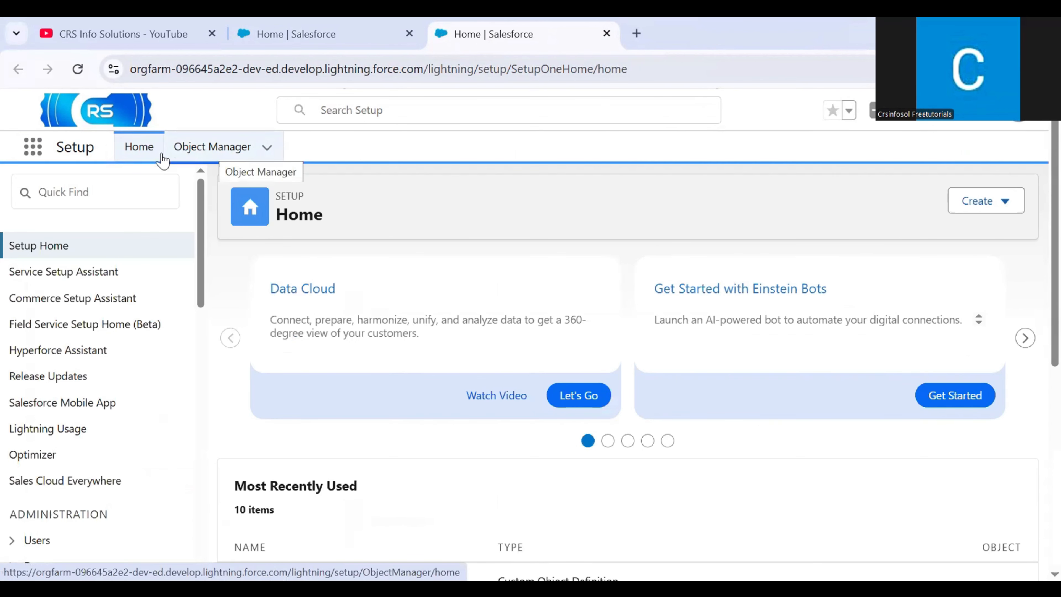
{"action": "left_click", "coordinate": [195, 148]}
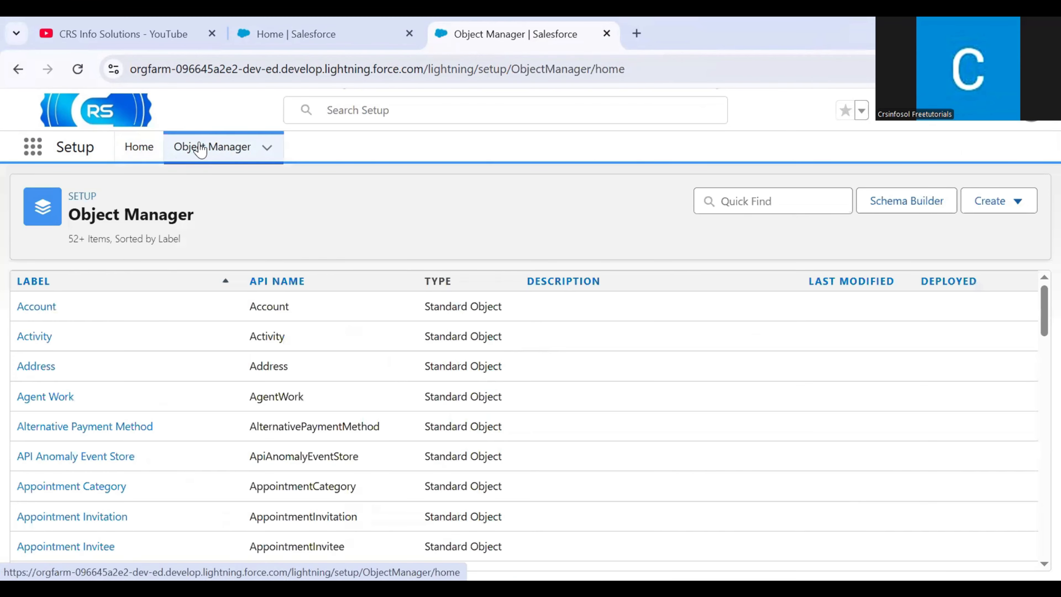
{"action": "left_click", "coordinate": [749, 195]}
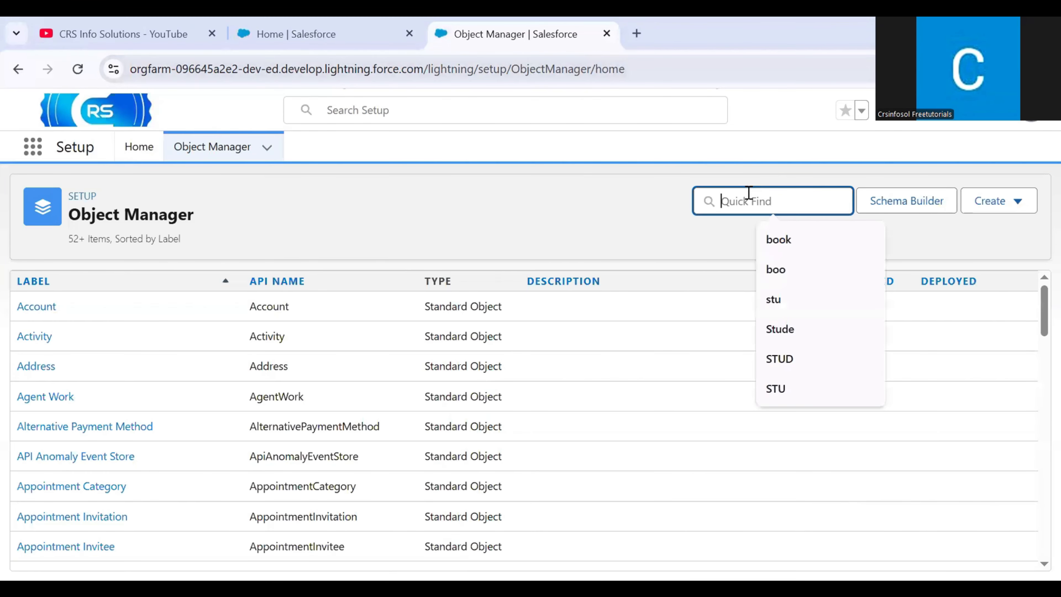
{"action": "type", "text": "book"}
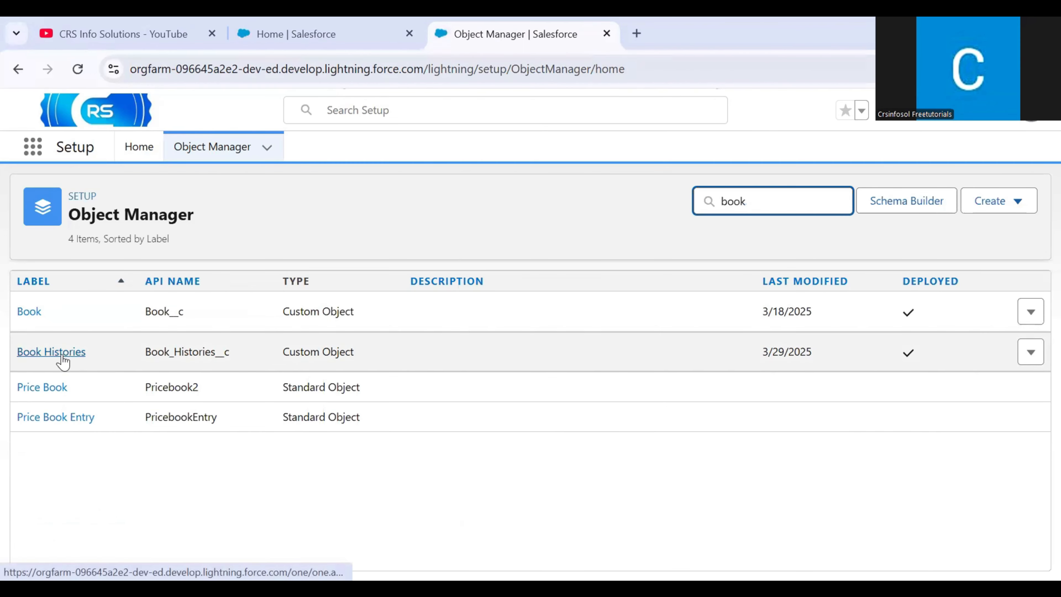
{"action": "left_click", "coordinate": [63, 352]}
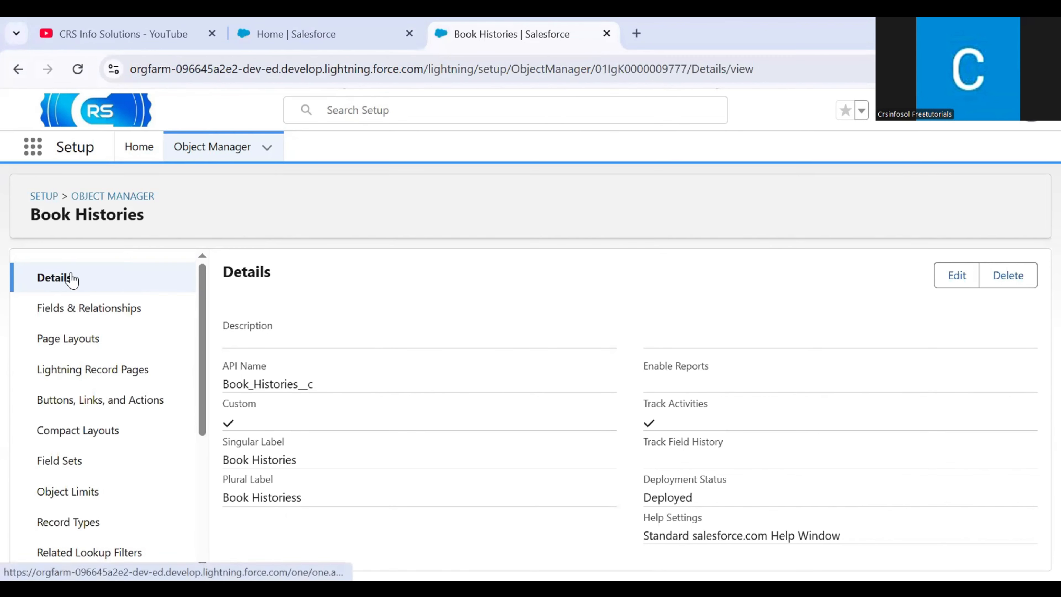
Step: Enable the Track Field History optional feature in the Book Histories object definition and save it
{"action": "left_click_drag", "start_coordinate": [738, 448], "coordinate": [642, 455]}
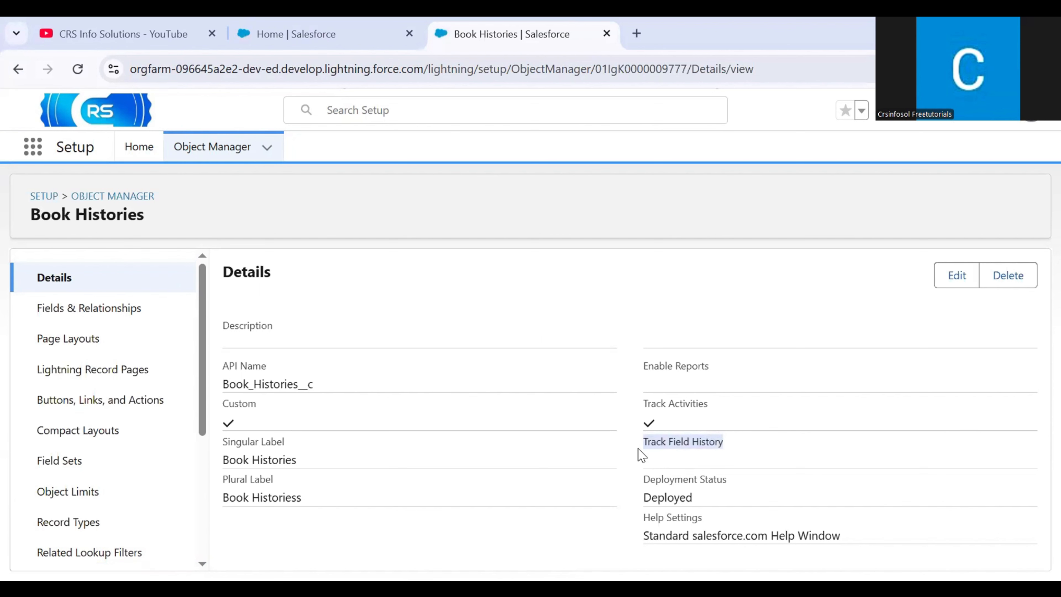
{"action": "left_click", "coordinate": [642, 455]}
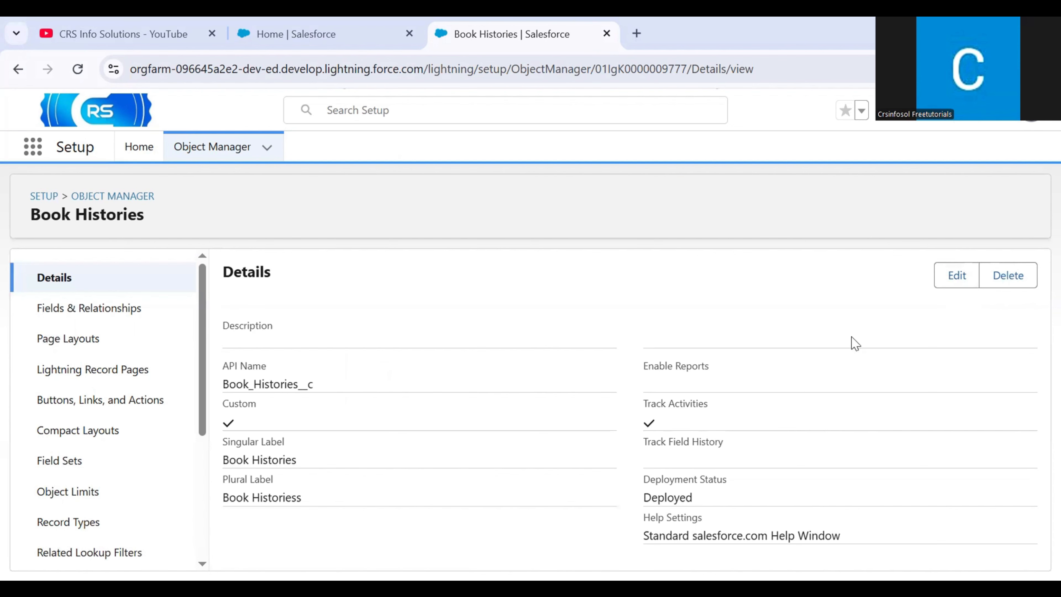
{"action": "left_click", "coordinate": [943, 284]}
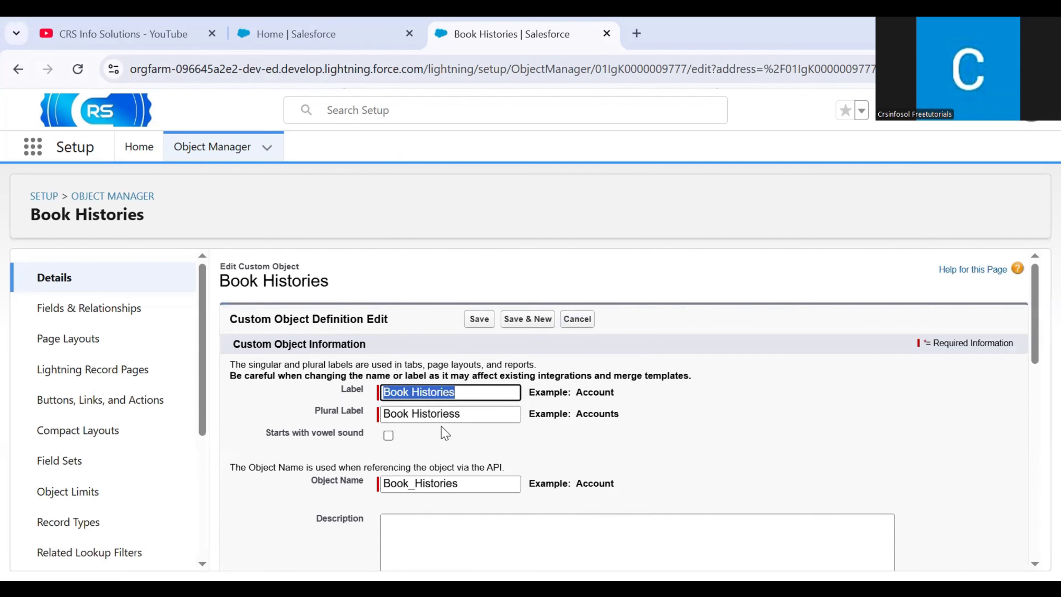
{"action": "scroll", "coordinate": [443, 431], "scroll_direction": "down", "scroll_amount": 10}
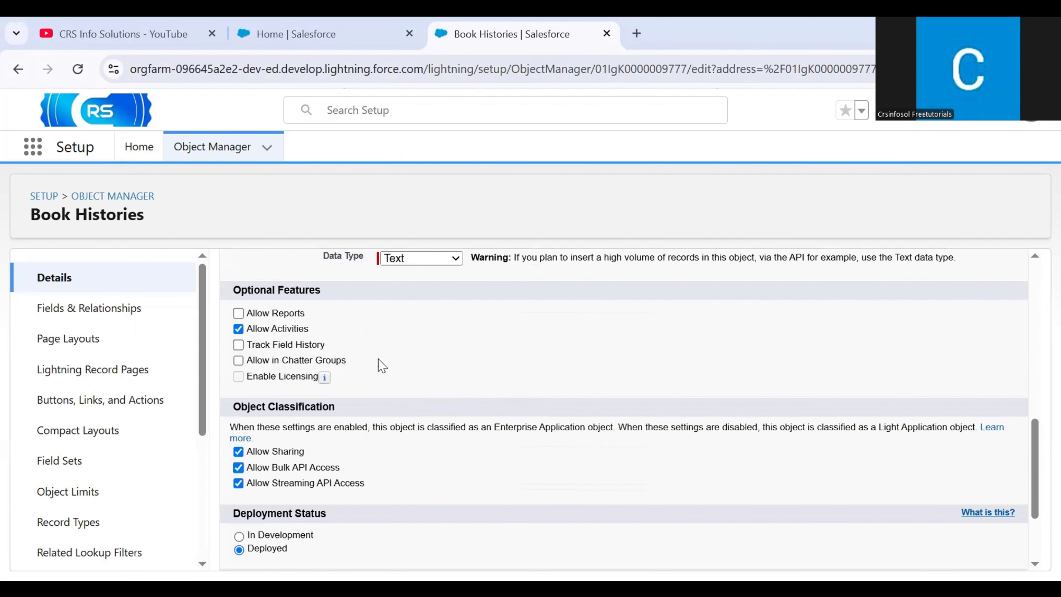
{"action": "left_click_drag", "start_coordinate": [322, 289], "coordinate": [237, 303]}
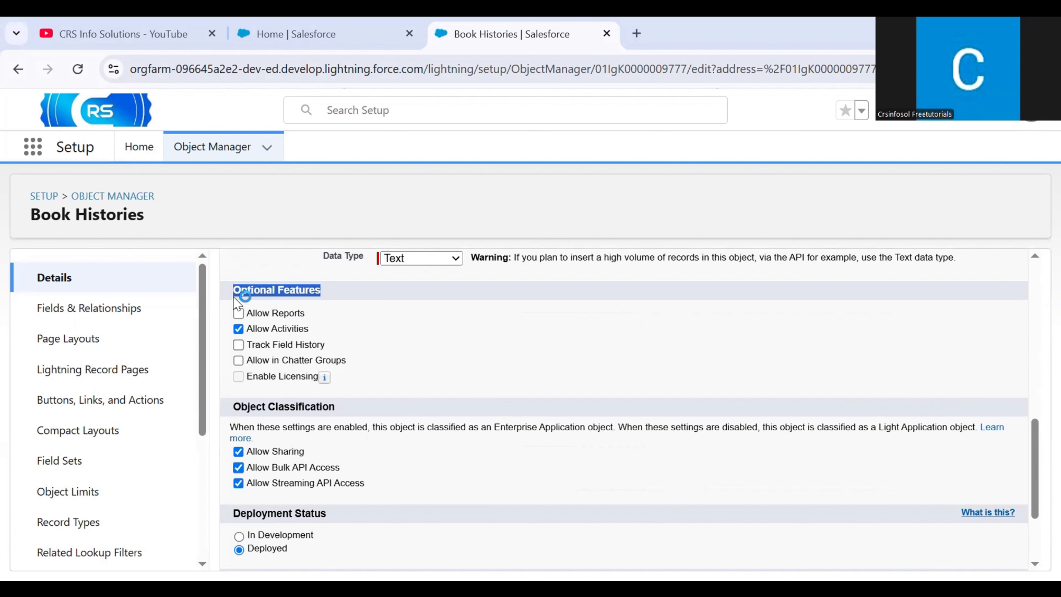
{"action": "left_click_drag", "start_coordinate": [334, 344], "coordinate": [248, 354]}
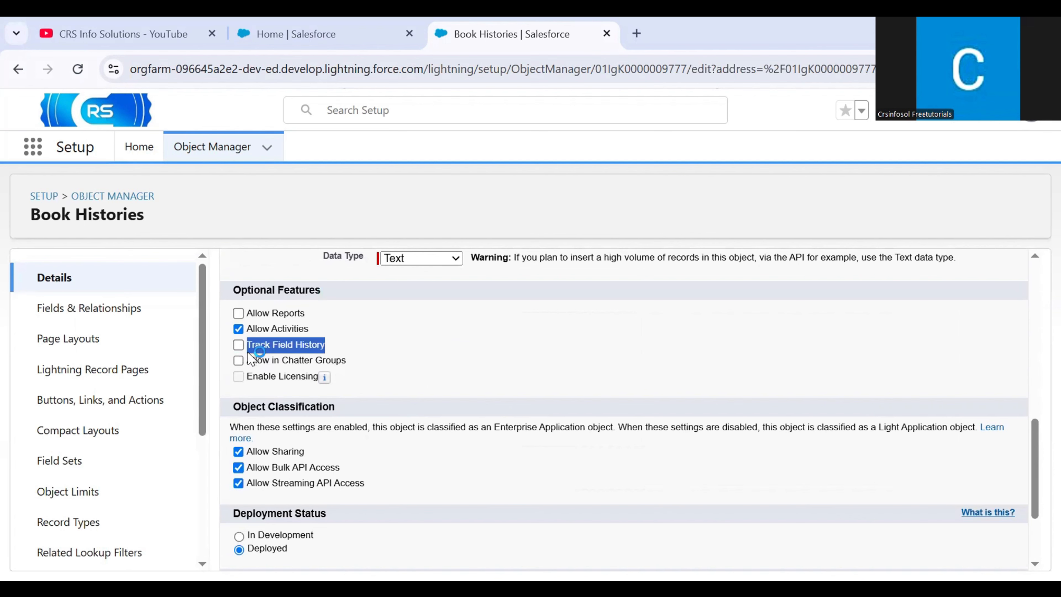
{"action": "left_click", "coordinate": [237, 345]}
{"action": "scroll", "coordinate": [414, 345], "scroll_direction": "up", "scroll_amount": 10}
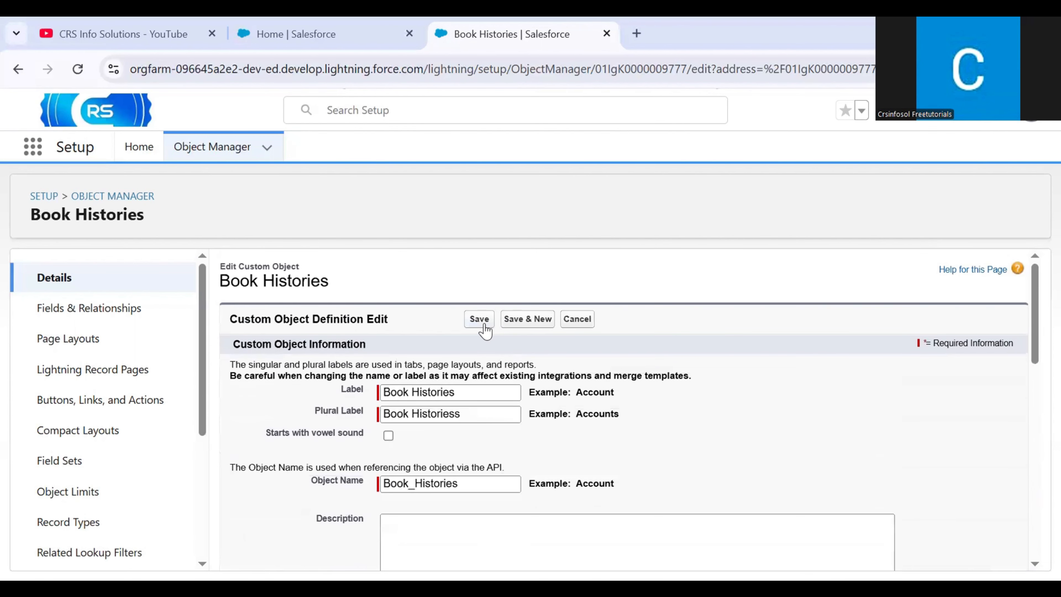
{"action": "left_click", "coordinate": [480, 324]}
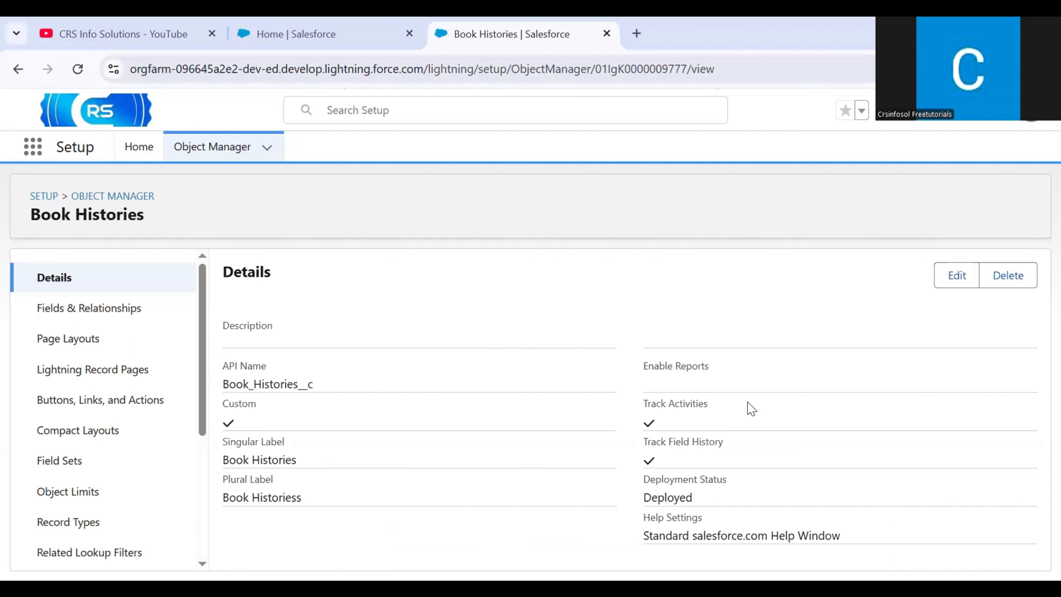
{"action": "left_click_drag", "start_coordinate": [640, 442], "coordinate": [729, 444]}
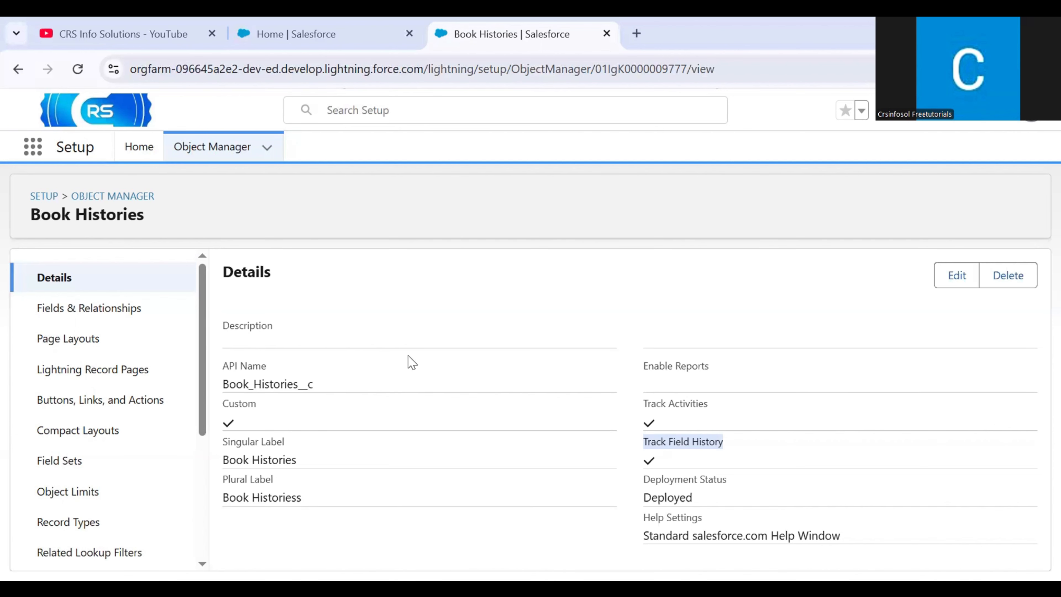
Step: Open the history tracking settings for the Book Histories fields and enlarge the page view
{"action": "left_click", "coordinate": [127, 307]}
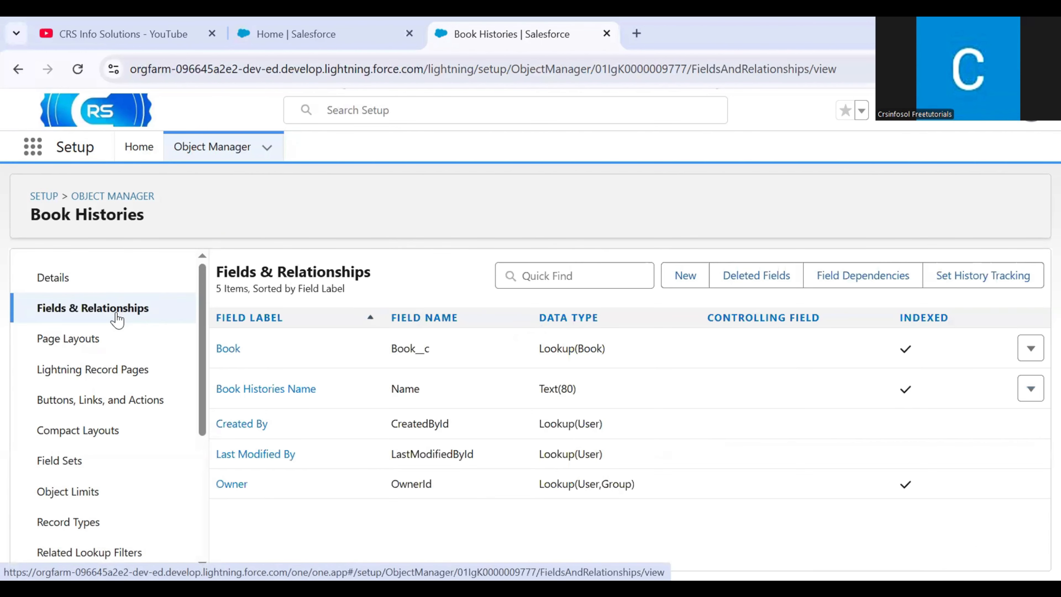
{"action": "left_click", "coordinate": [989, 288]}
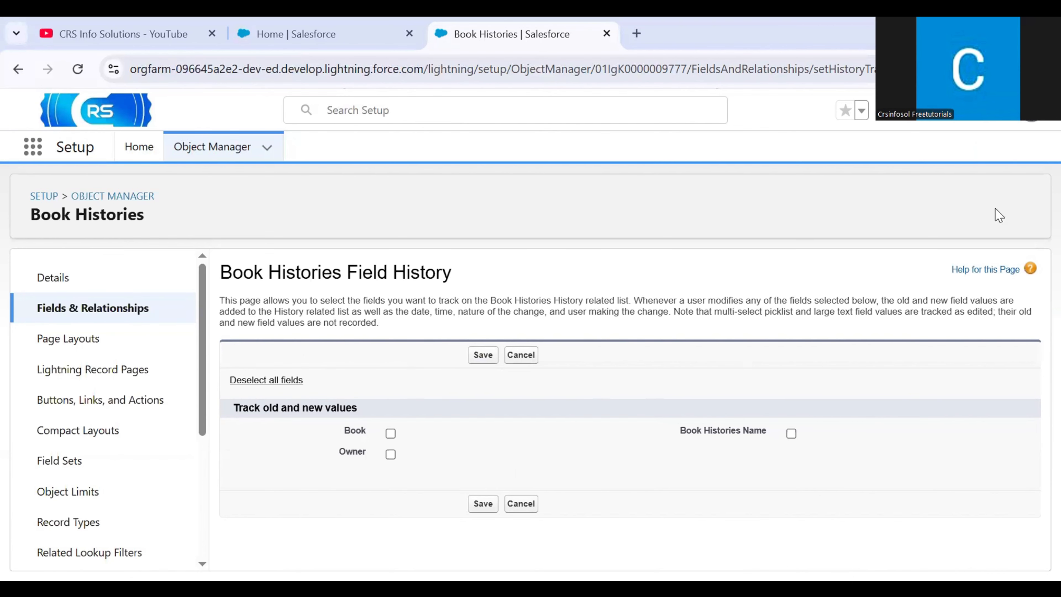
{"action": "key", "text": "ctrl+plus"}
{"action": "key", "text": "ctrl+plus"}
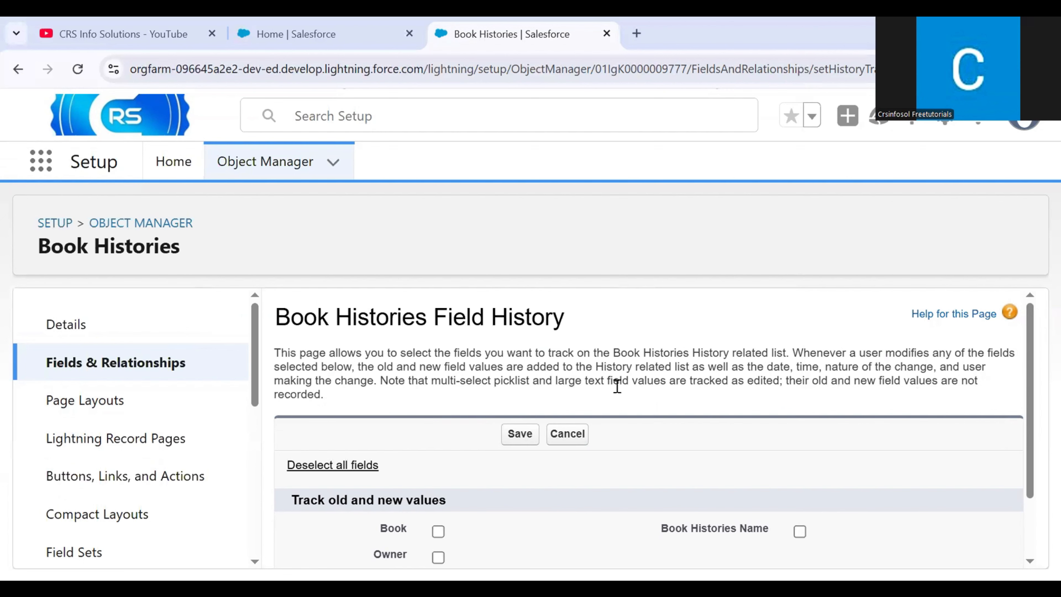
Step: Examine the Field History page's explanation of tracked values, the History related list and the fields available for tracking
{"action": "double_click", "coordinate": [748, 383]}
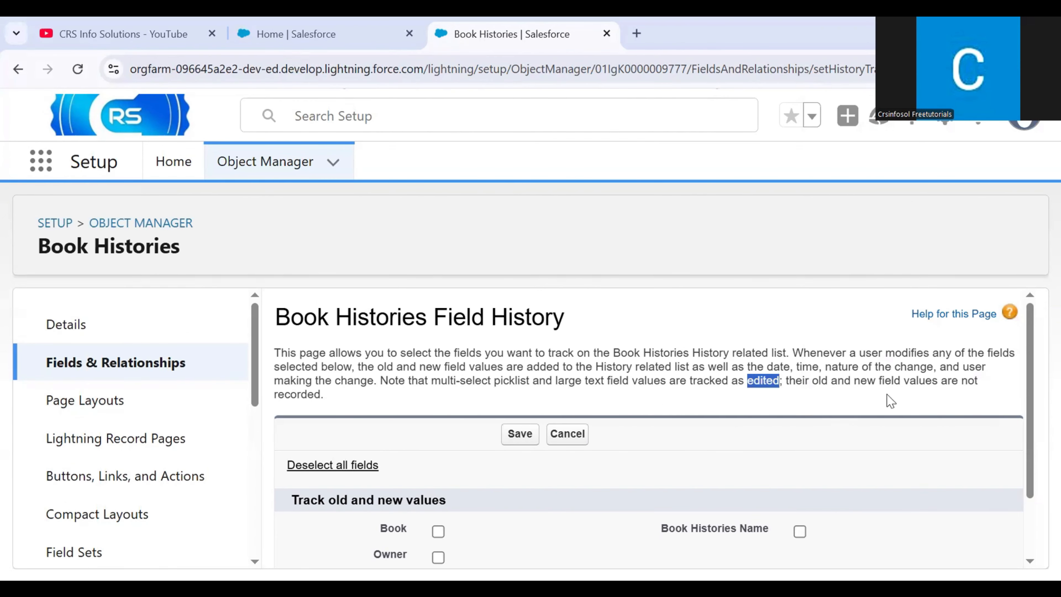
{"action": "scroll", "coordinate": [519, 405], "scroll_direction": "down", "scroll_amount": 2}
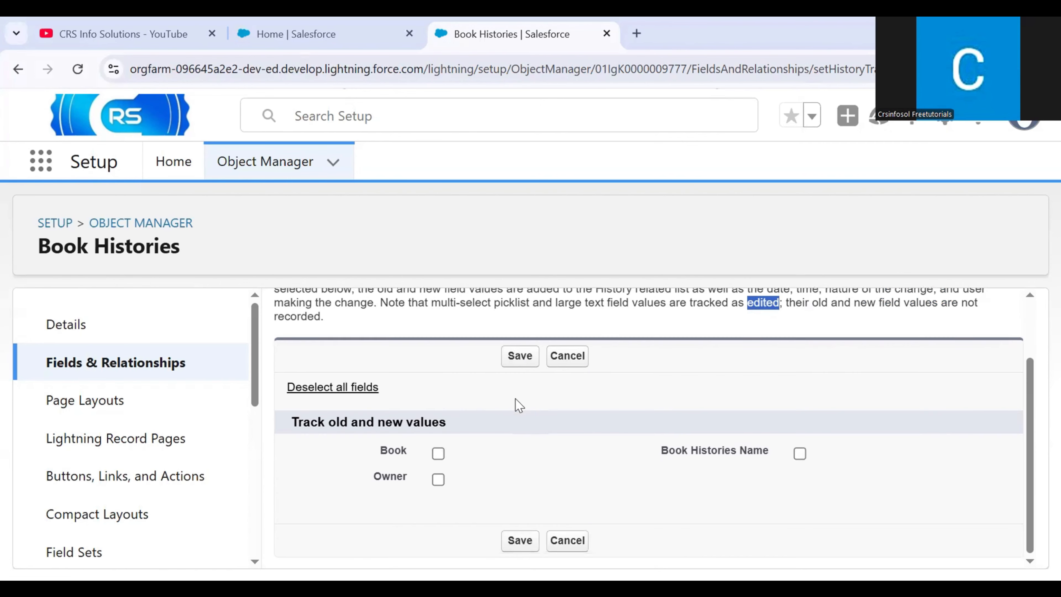
{"action": "left_click", "coordinate": [524, 414]}
{"action": "scroll", "coordinate": [454, 400], "scroll_direction": "up", "scroll_amount": 2}
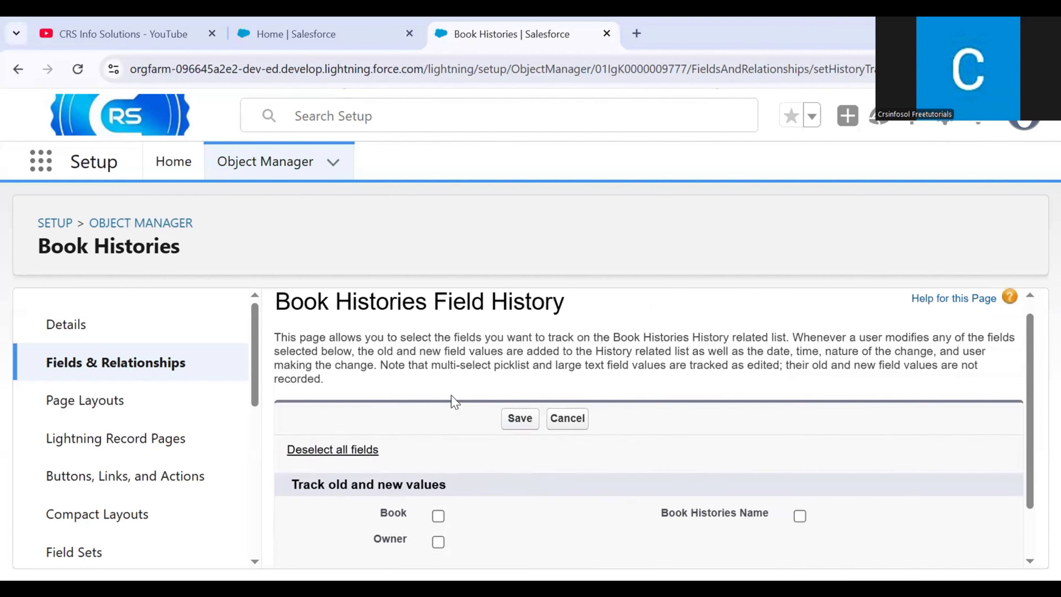
{"action": "scroll", "coordinate": [454, 404], "scroll_direction": "down", "scroll_amount": 2}
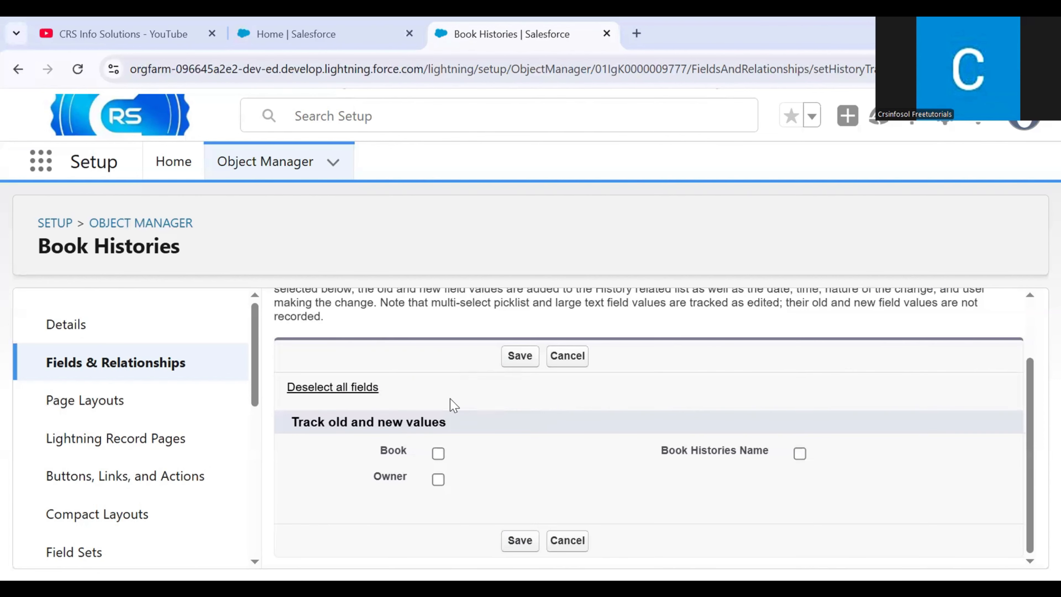
{"action": "scroll", "coordinate": [578, 422], "scroll_direction": "up", "scroll_amount": 2}
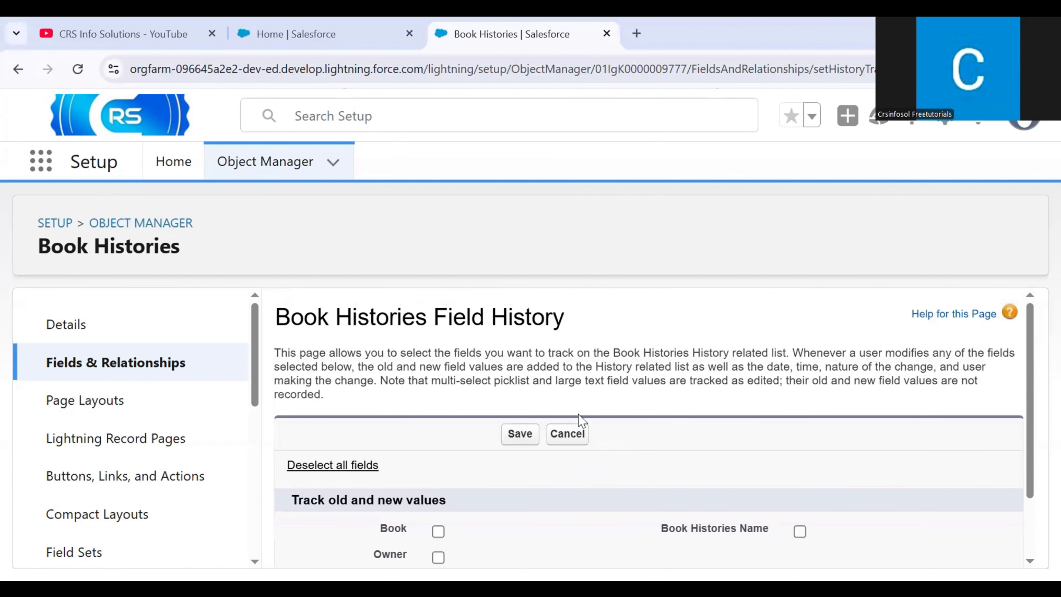
{"action": "left_click_drag", "start_coordinate": [693, 353], "coordinate": [791, 354]}
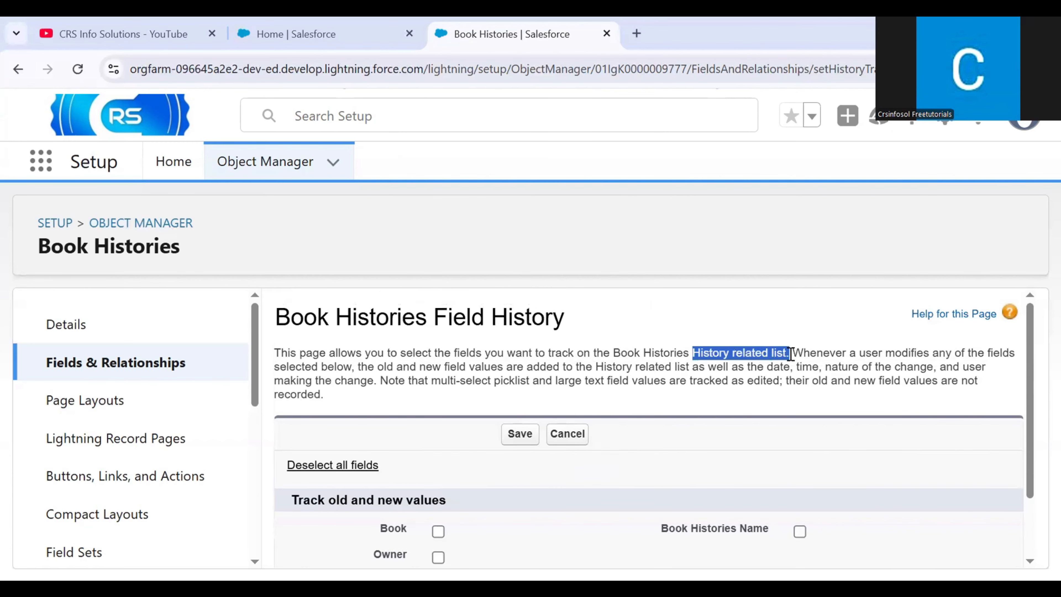
{"action": "left_click", "coordinate": [423, 395]}
{"action": "scroll", "coordinate": [414, 402], "scroll_direction": "down", "scroll_amount": 2}
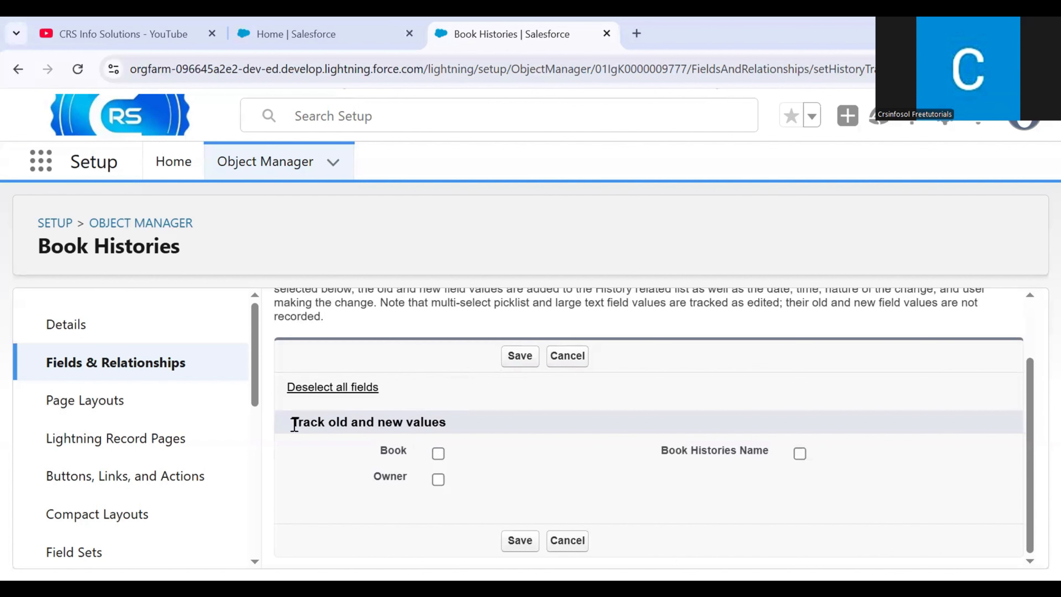
{"action": "left_click_drag", "start_coordinate": [294, 423], "coordinate": [462, 423]}
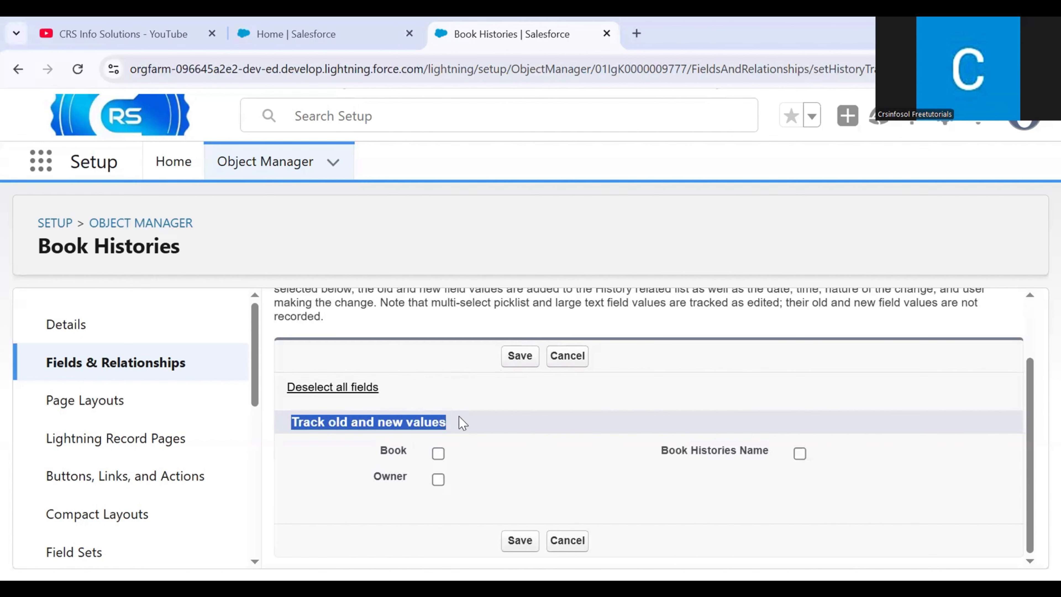
{"action": "left_click", "coordinate": [462, 424]}
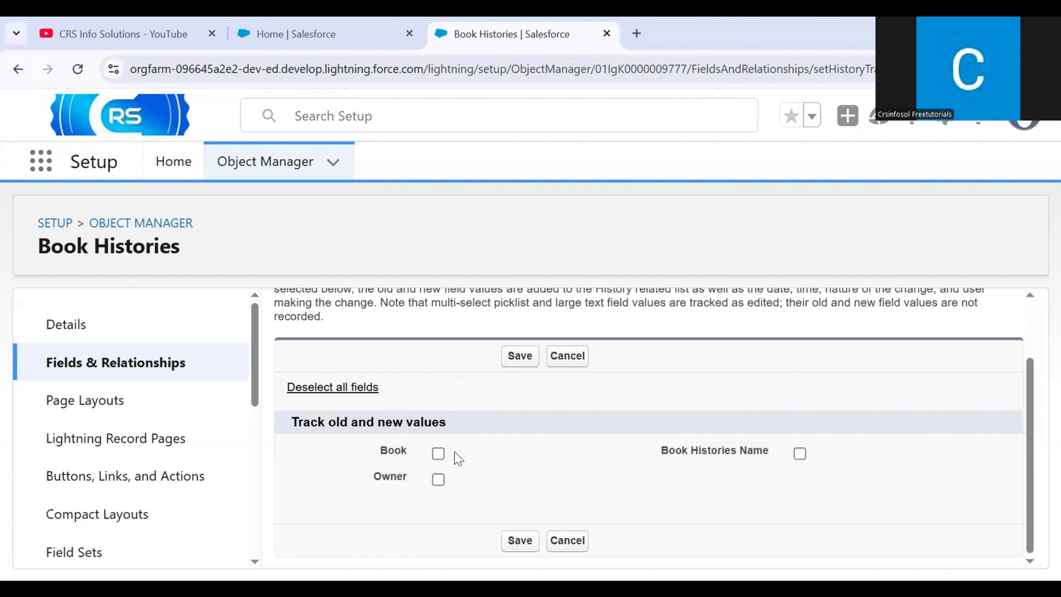
Step: Turn on history tracking for the Book, Owner and Book Histories Name fields and save the settings
{"action": "left_click", "coordinate": [441, 455]}
{"action": "left_click", "coordinate": [438, 480]}
{"action": "left_click", "coordinate": [800, 457]}
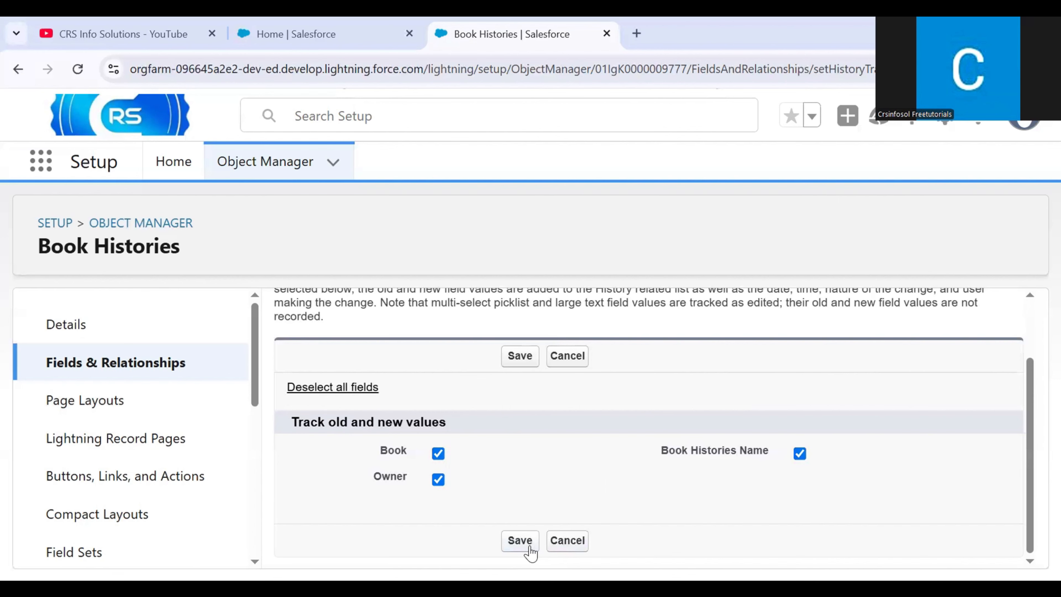
{"action": "left_click", "coordinate": [520, 541]}
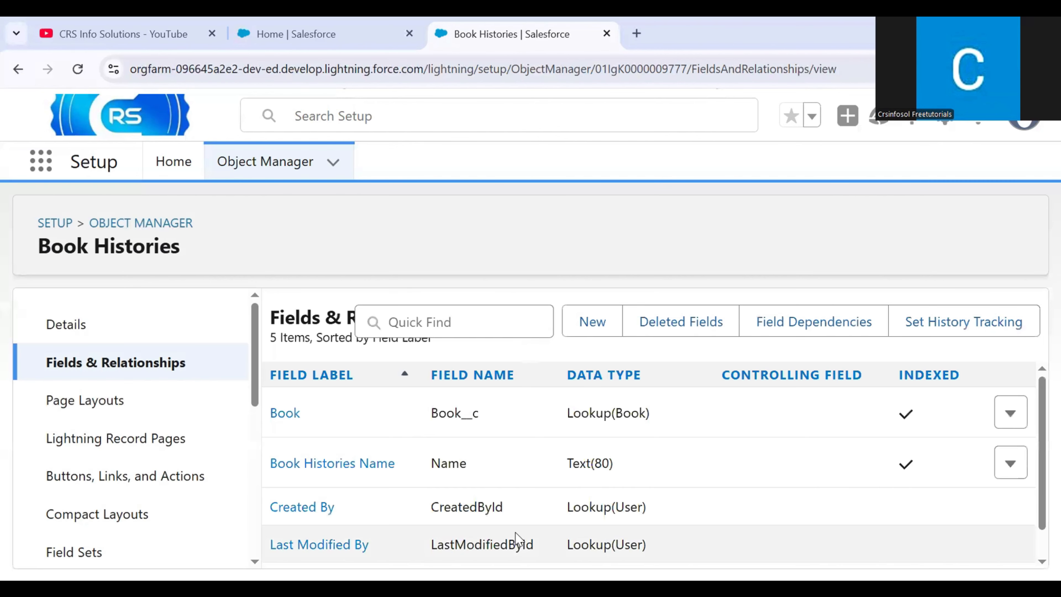
{"action": "scroll", "coordinate": [683, 245], "scroll_direction": "down", "scroll_amount": 2}
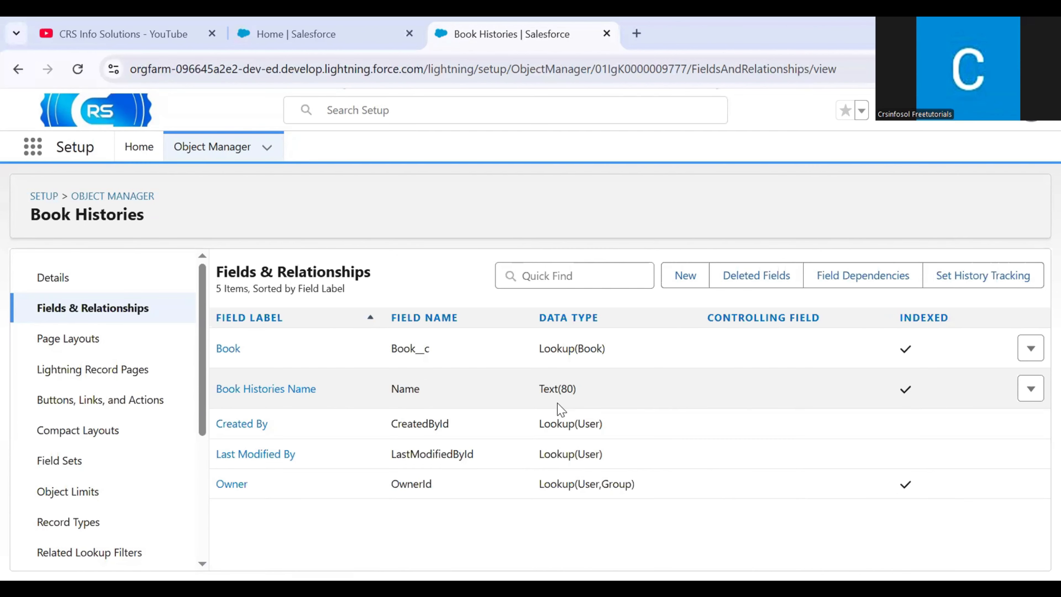
Step: Add the Book Histories History related list to the Book Histories Layout and save it, overwriting users' related list customizations
{"action": "left_click", "coordinate": [92, 349]}
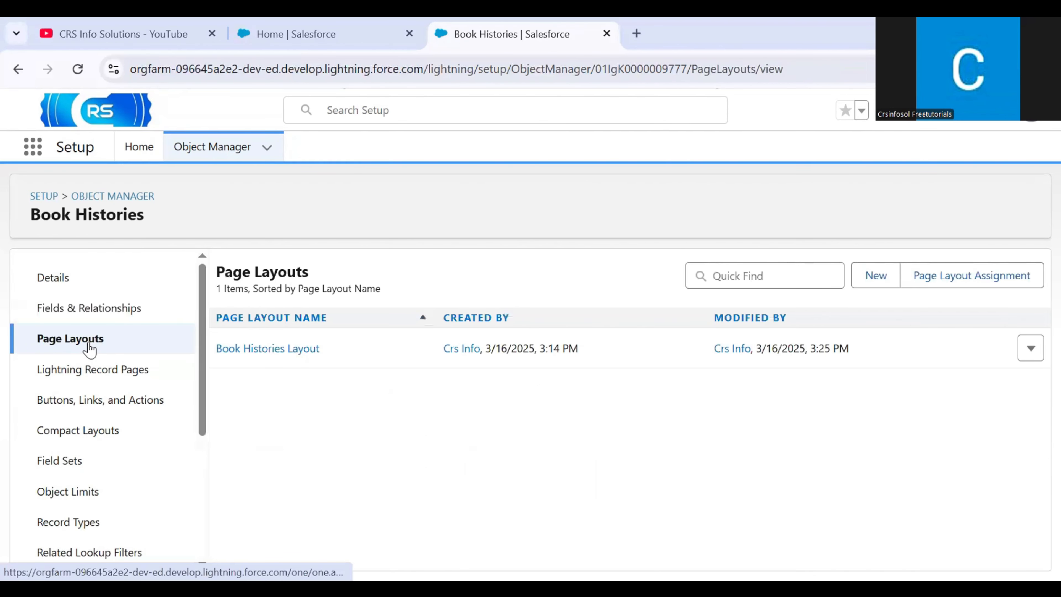
{"action": "left_click", "coordinate": [278, 355]}
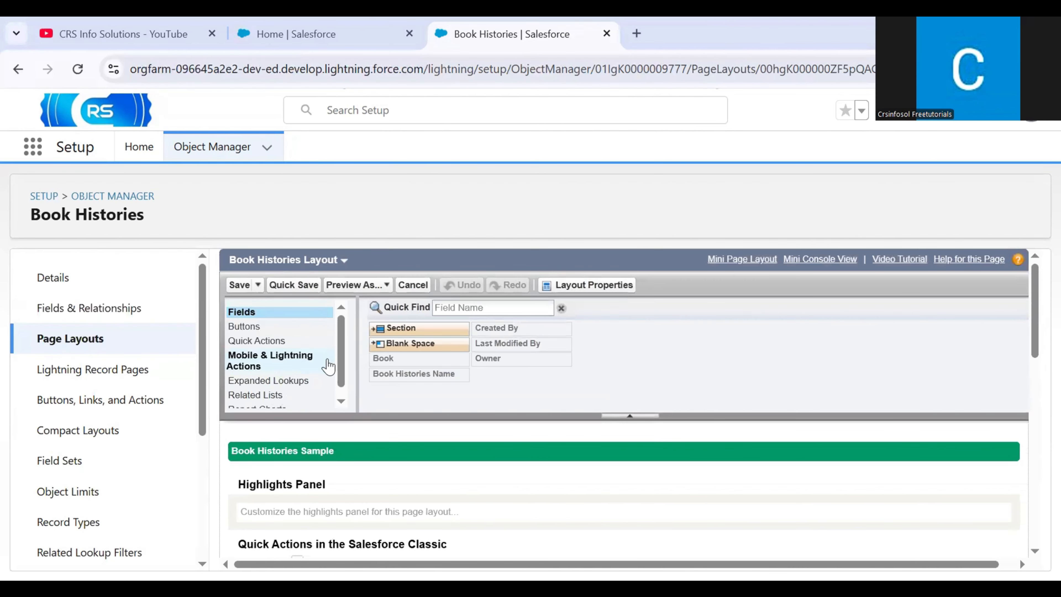
{"action": "scroll", "coordinate": [322, 368], "scroll_direction": "down", "scroll_amount": 1}
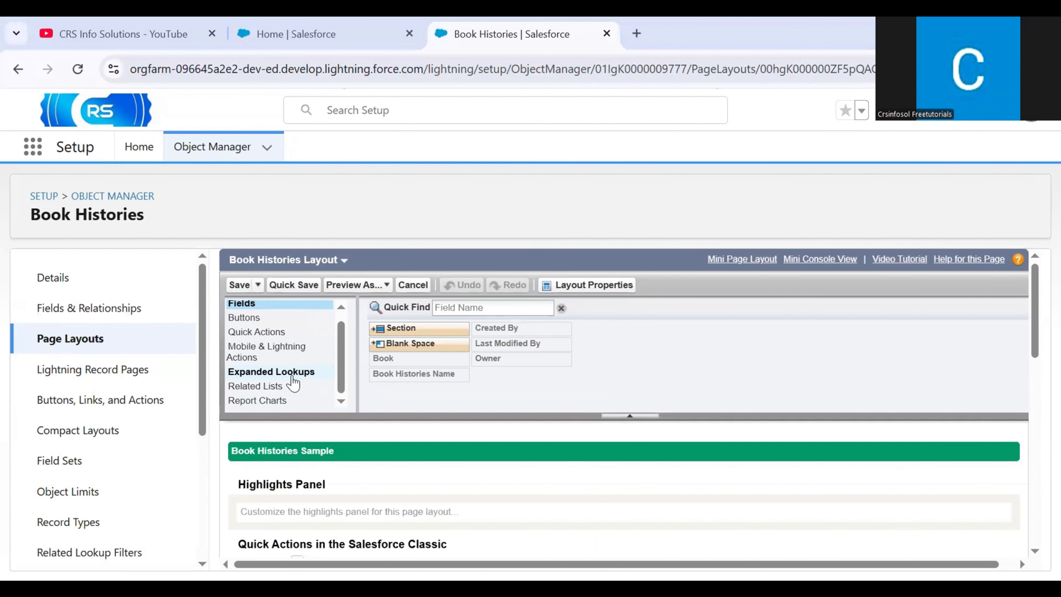
{"action": "left_click", "coordinate": [278, 388]}
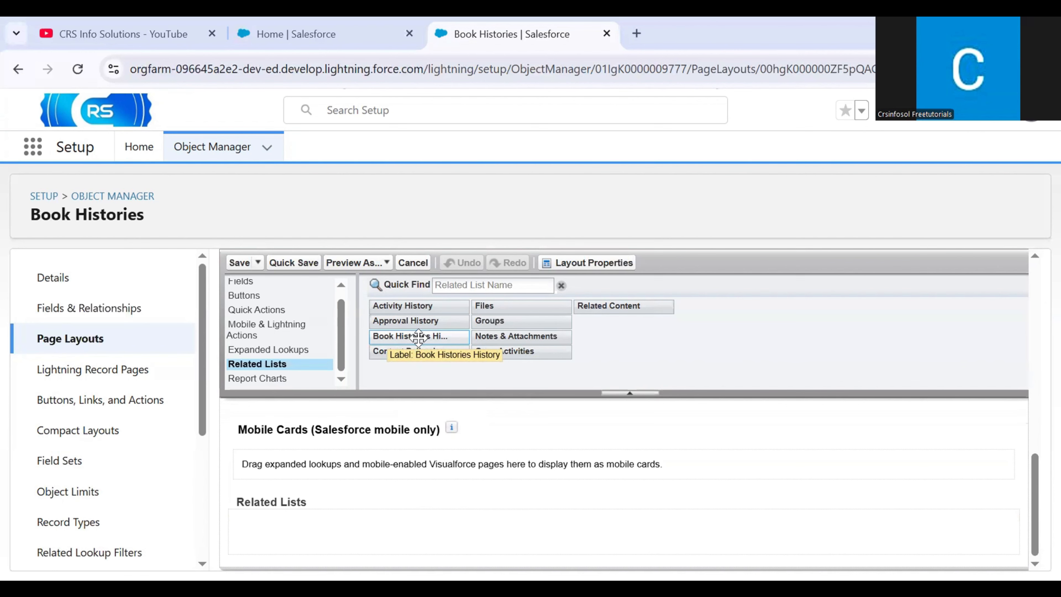
{"action": "left_click_drag", "start_coordinate": [419, 336], "coordinate": [254, 529]}
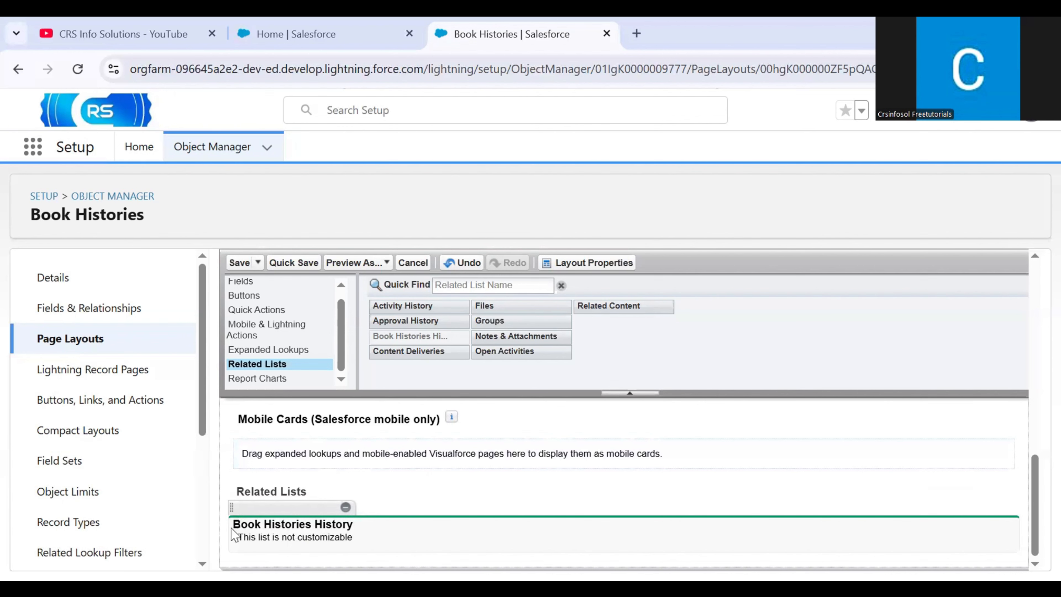
{"action": "left_click_drag", "start_coordinate": [233, 530], "coordinate": [367, 534]}
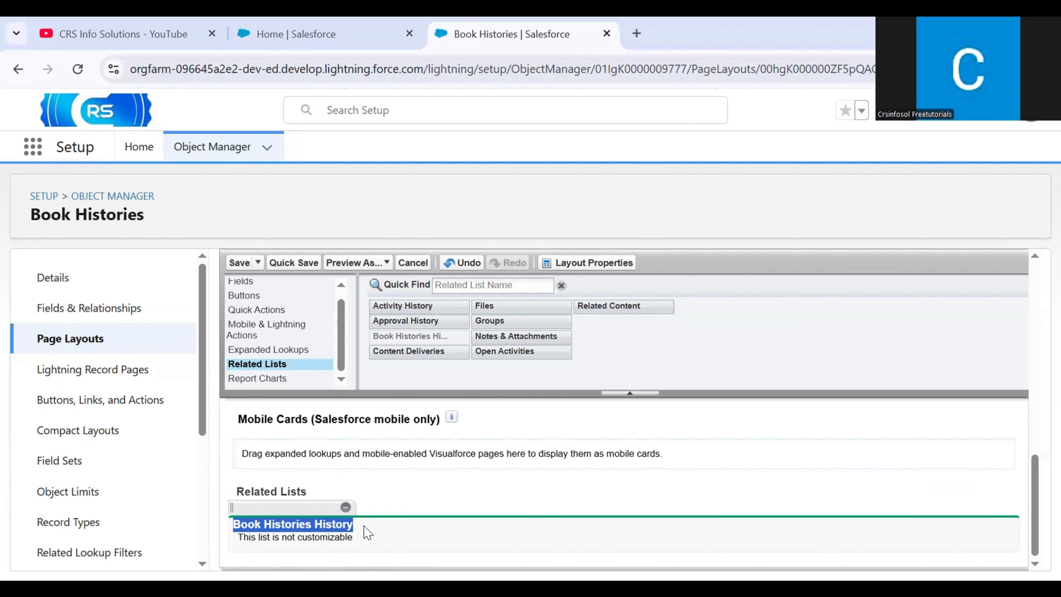
{"action": "left_click", "coordinate": [236, 262]}
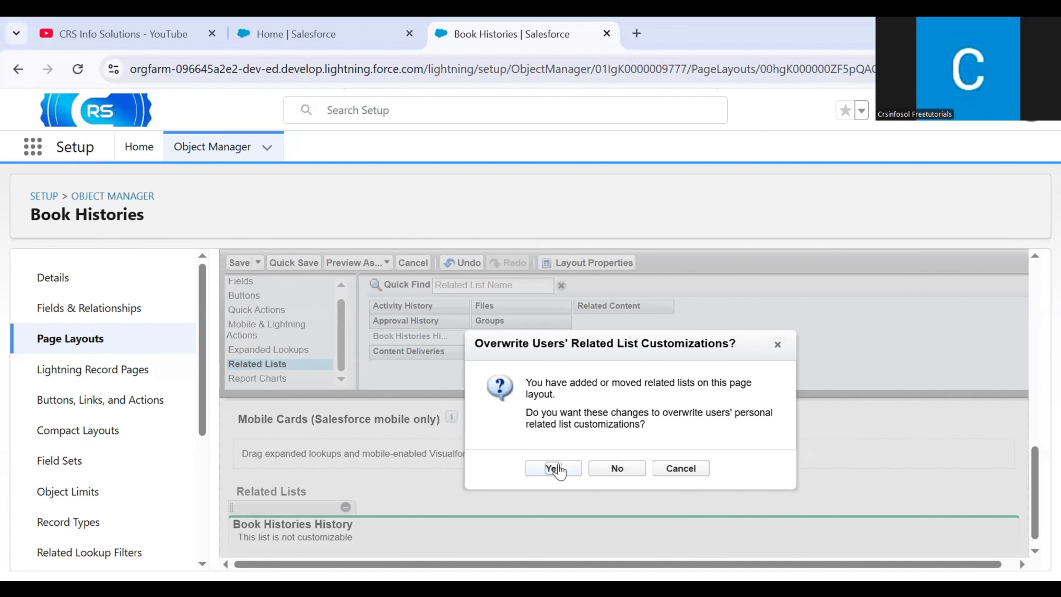
{"action": "left_click", "coordinate": [557, 467]}
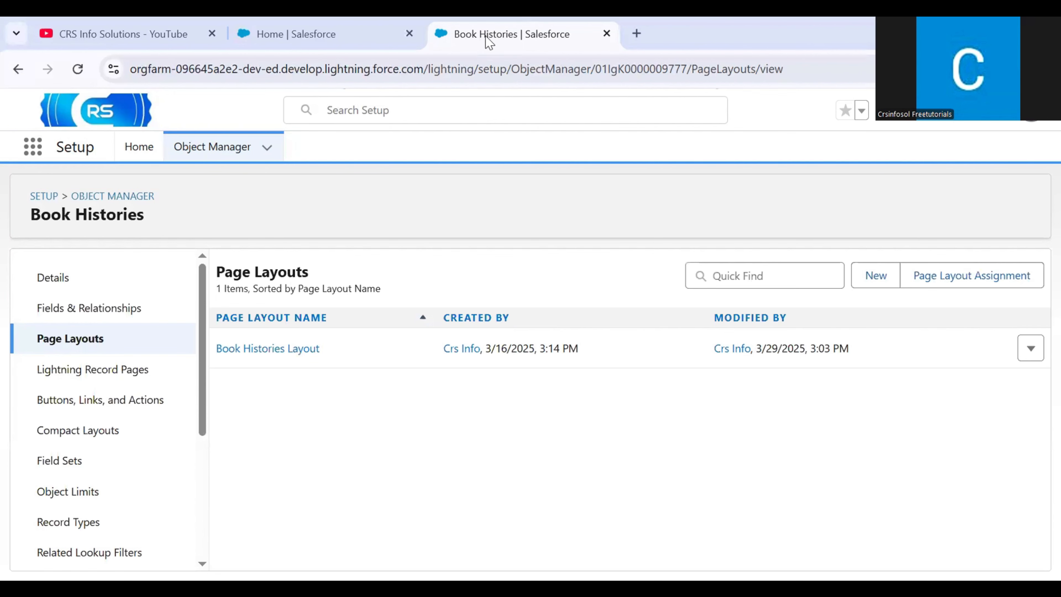
Step: Open the first Sold Out record from the Book Histories list in the Sales app and check its related history and details
{"action": "left_click", "coordinate": [300, 28]}
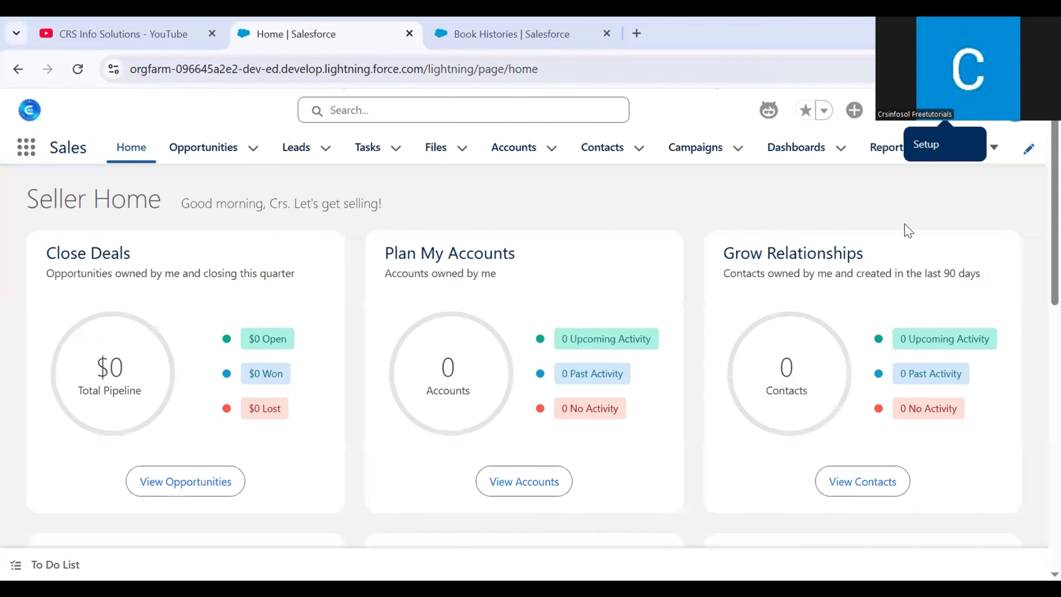
{"action": "left_click", "coordinate": [989, 152]}
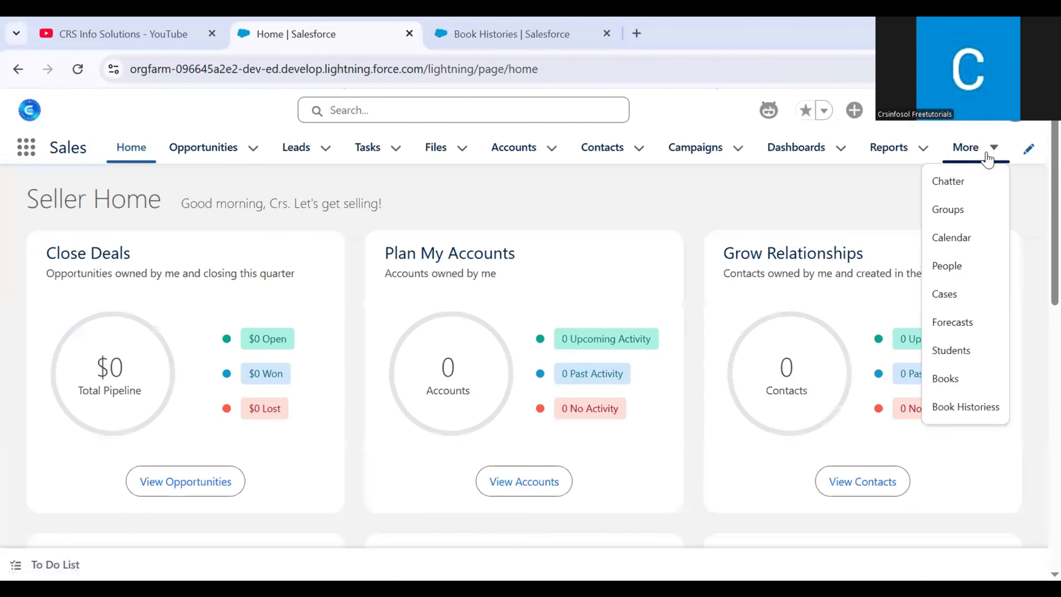
{"action": "left_click", "coordinate": [975, 409]}
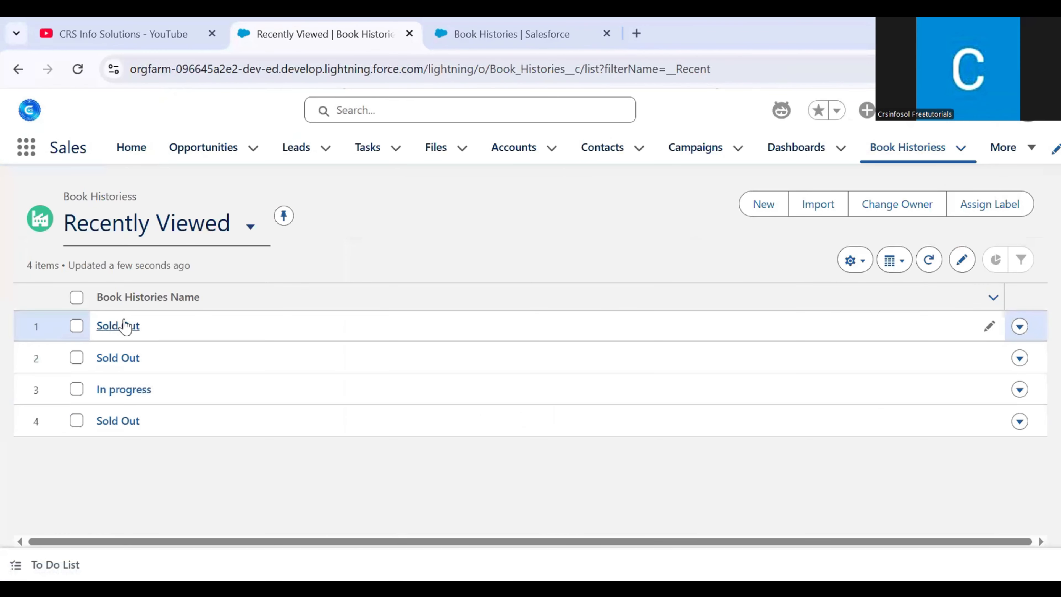
{"action": "left_click", "coordinate": [124, 326]}
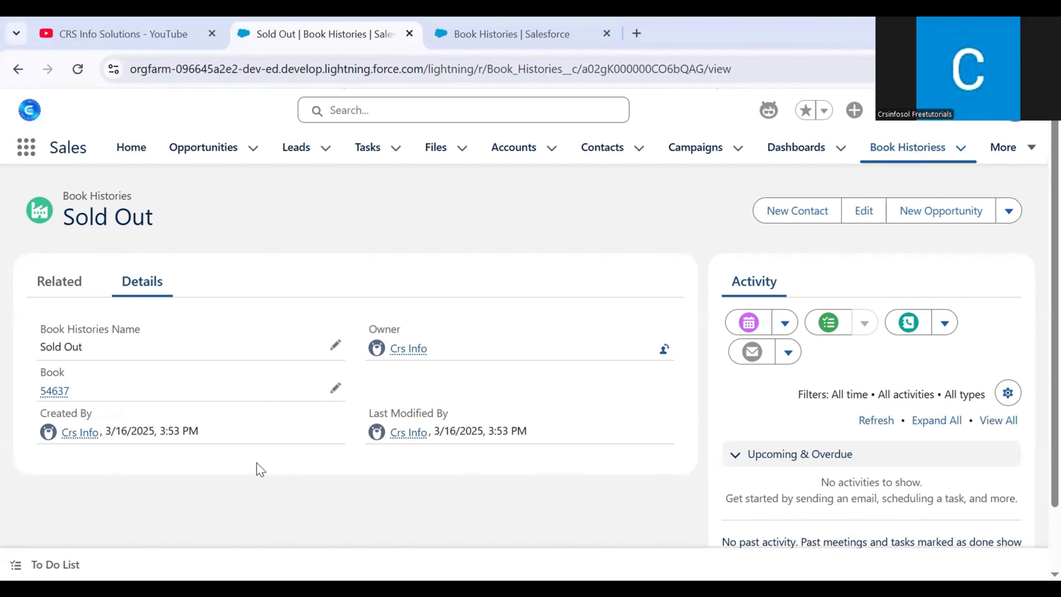
{"action": "left_click", "coordinate": [78, 292]}
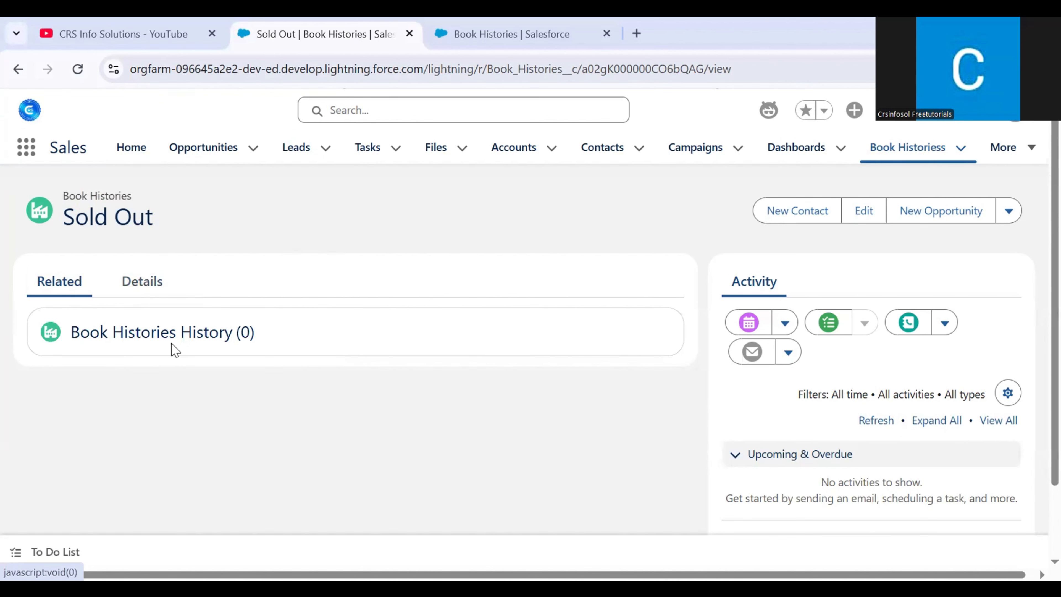
{"action": "left_click", "coordinate": [131, 292]}
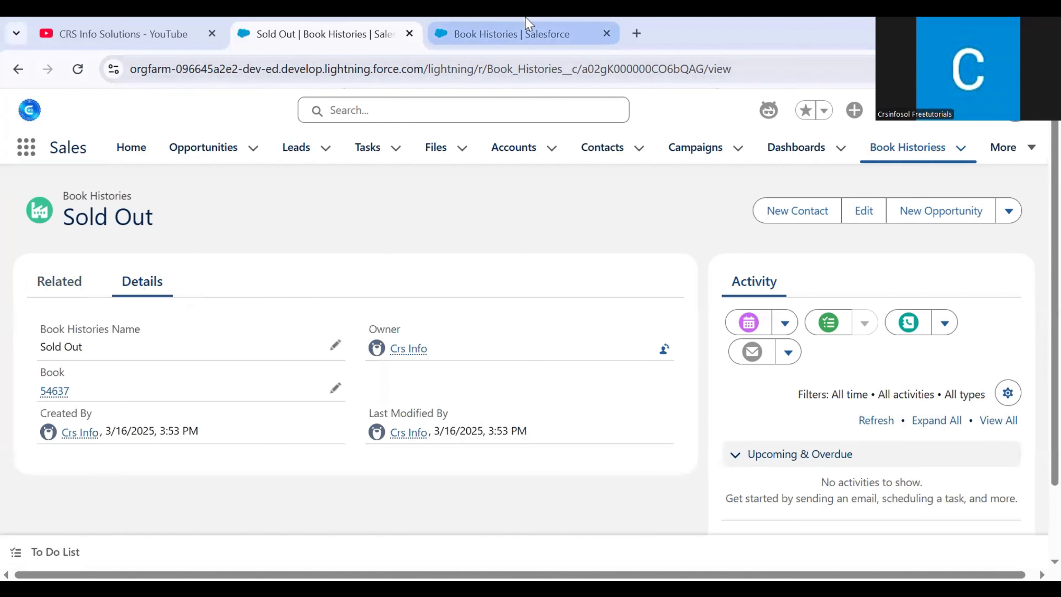
Step: Review which Book Histories fields are tracked in the object's history tracking settings
{"action": "left_click", "coordinate": [527, 25]}
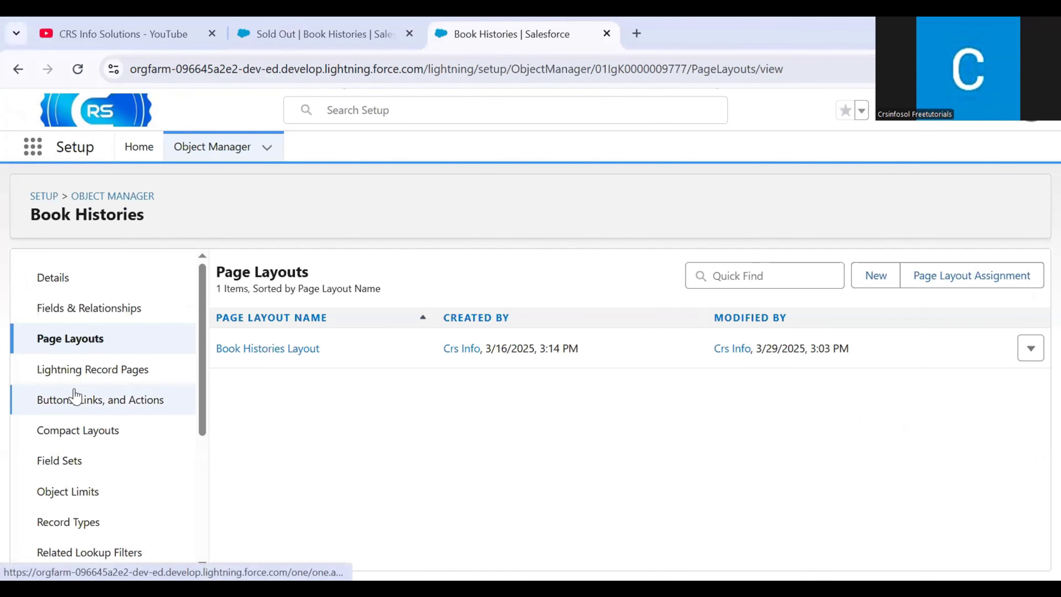
{"action": "left_click", "coordinate": [93, 307]}
{"action": "left_click", "coordinate": [974, 276]}
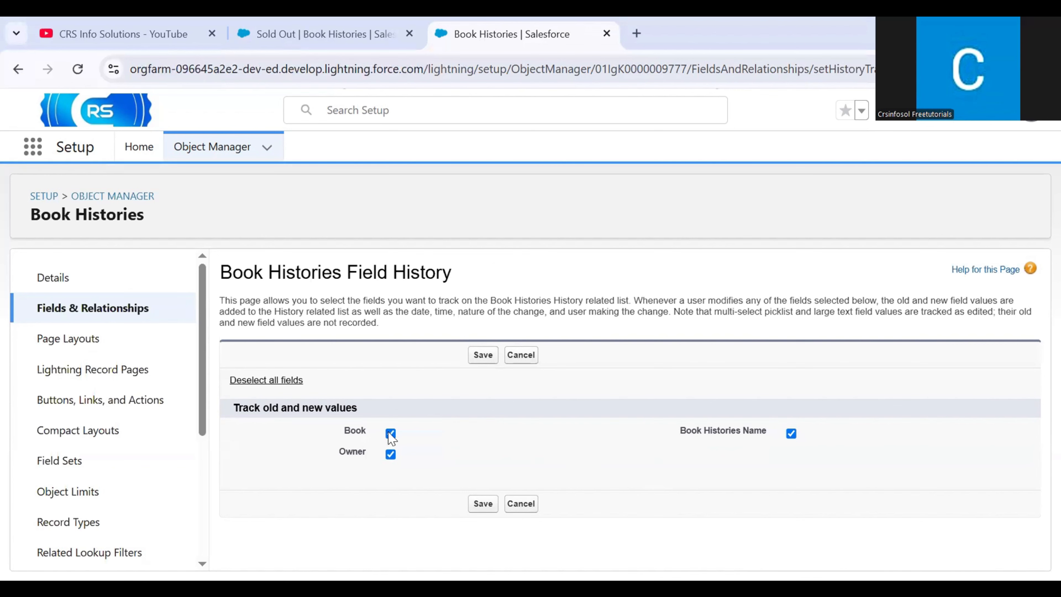
Step: Change the Sold Out record's Book Histories Name to New and save the record
{"action": "left_click", "coordinate": [348, 19]}
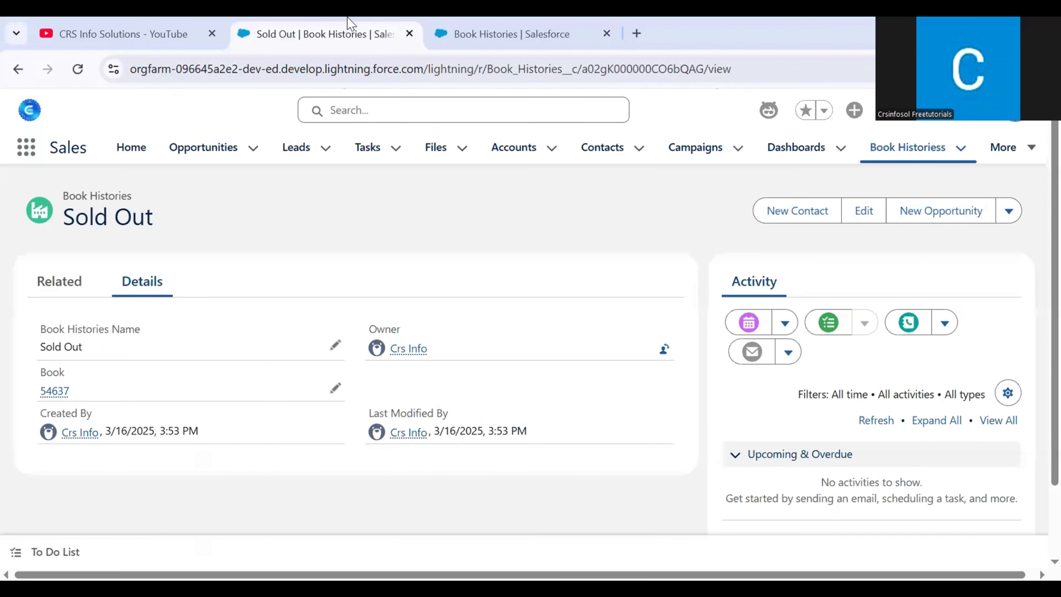
{"action": "left_click", "coordinate": [334, 345]}
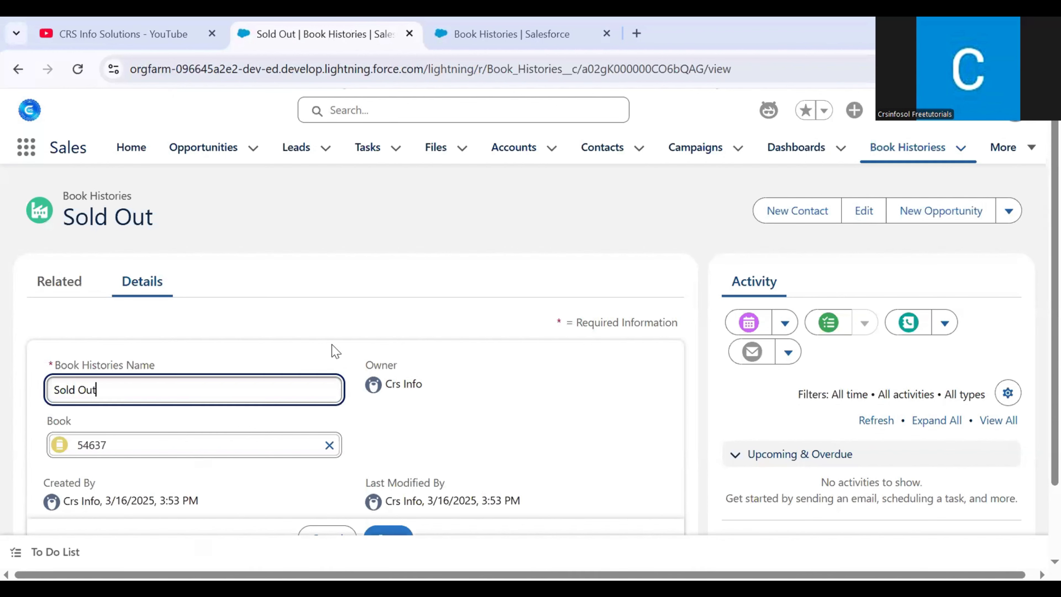
{"action": "key", "text": "BackSpace"}
{"action": "key", "text": "BackSpace"}
{"action": "key", "text": "BackSpace"}
{"action": "key", "text": "BackSpace"}
{"action": "key", "text": "BackSpace"}
{"action": "key", "text": "BackSpace"}
{"action": "key", "text": "BackSpace"}
{"action": "key", "text": "BackSpace"}
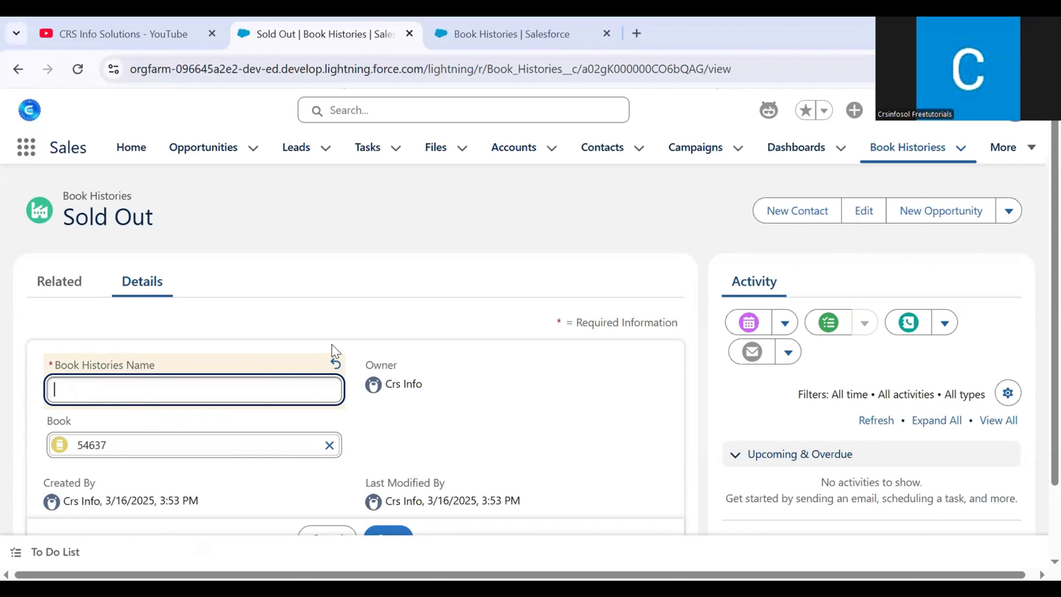
{"action": "type", "text": "New"}
{"action": "scroll", "coordinate": [384, 415], "scroll_direction": "down", "scroll_amount": 2}
{"action": "left_click", "coordinate": [397, 466]}
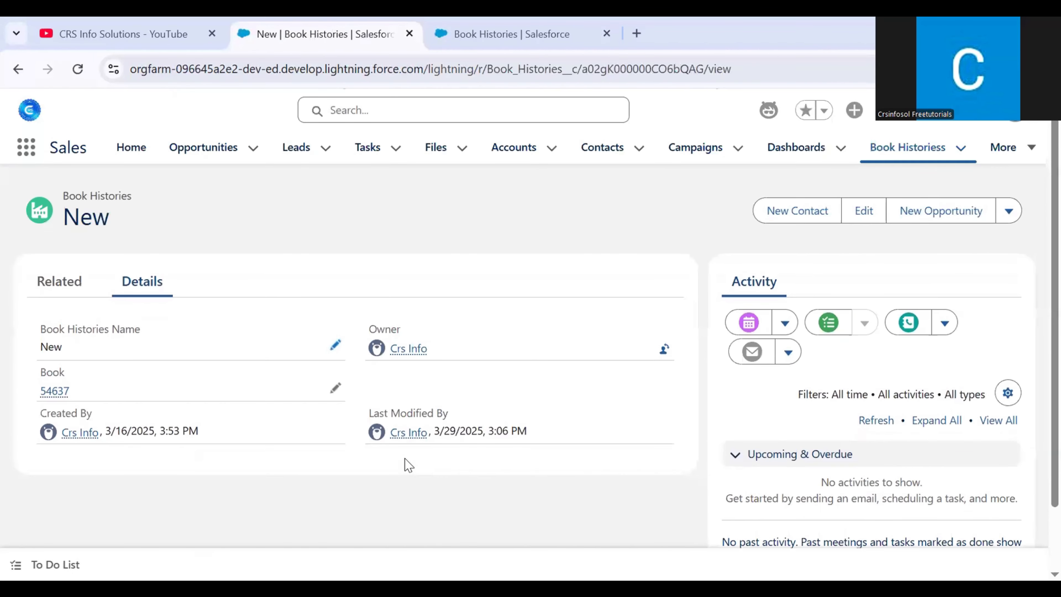
Step: Check the renamed record's Book Histories History related list against the tracked fields in the object's field history settings
{"action": "left_click", "coordinate": [56, 283]}
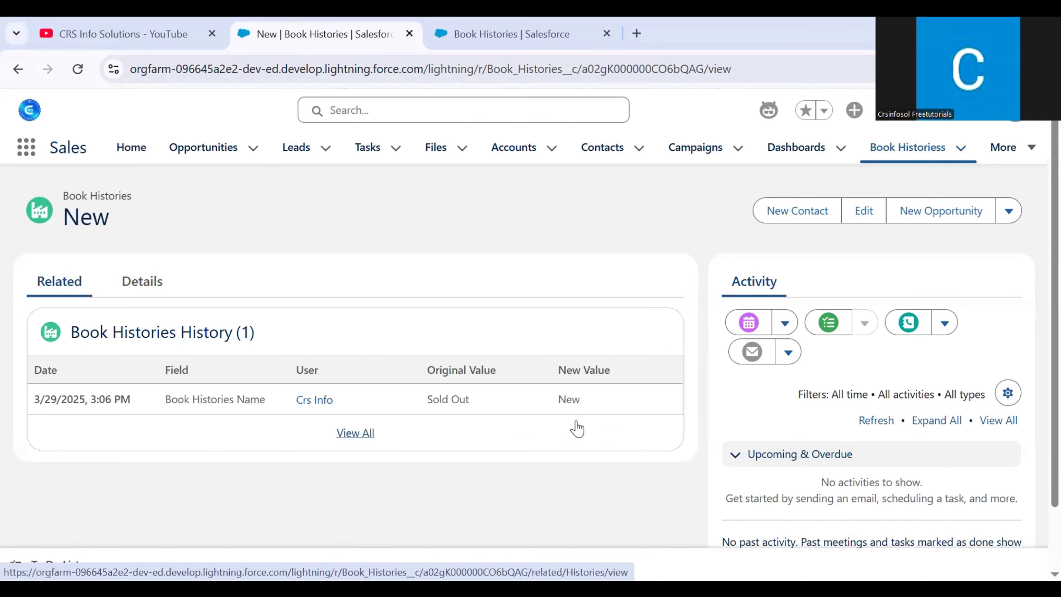
{"action": "key", "text": "ctrl+Tab"}
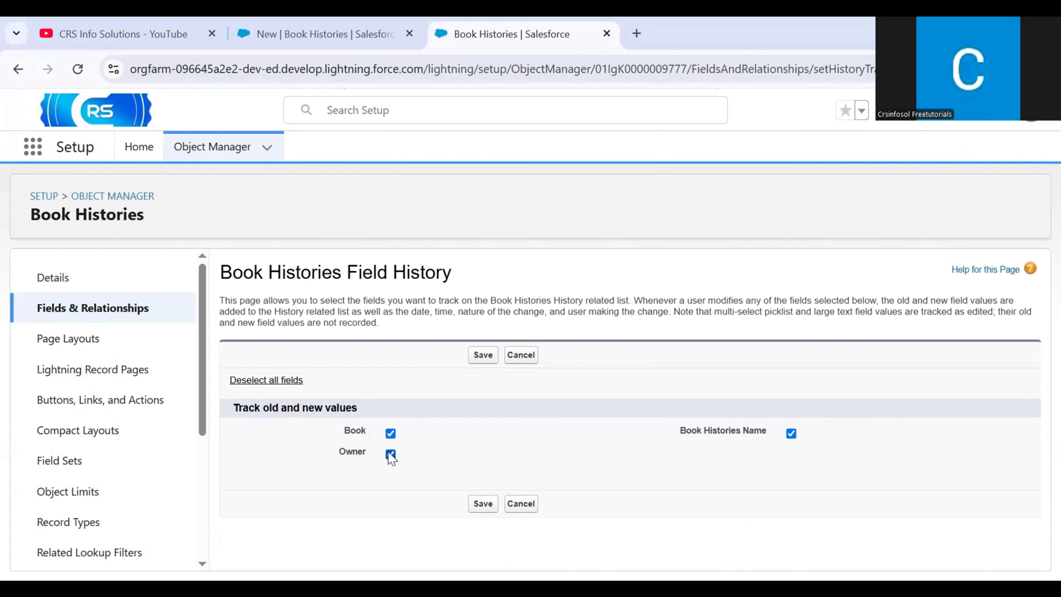
{"action": "left_click", "coordinate": [323, 39]}
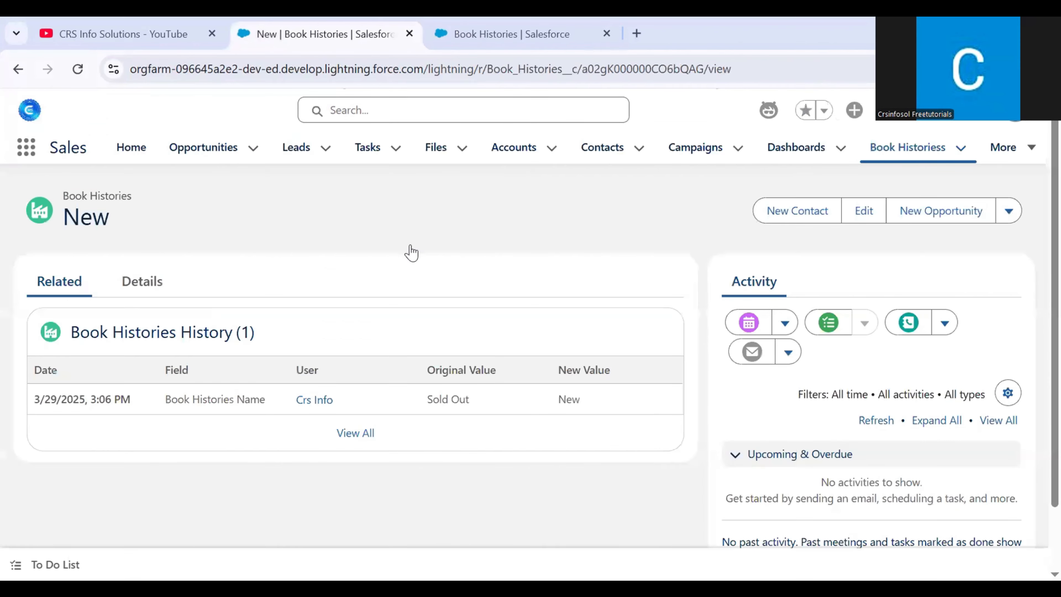
Step: Change the New record's owner to OrgFarm EPIC and review the Owner entry in its history related list
{"action": "left_click", "coordinate": [166, 280]}
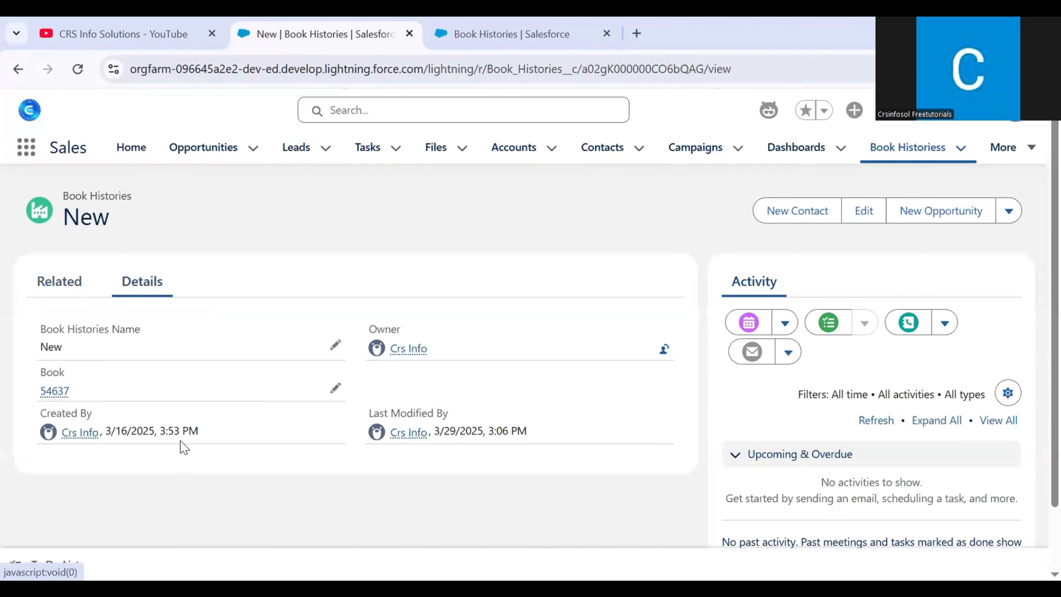
{"action": "left_click", "coordinate": [663, 351]}
{"action": "left_click", "coordinate": [433, 276]}
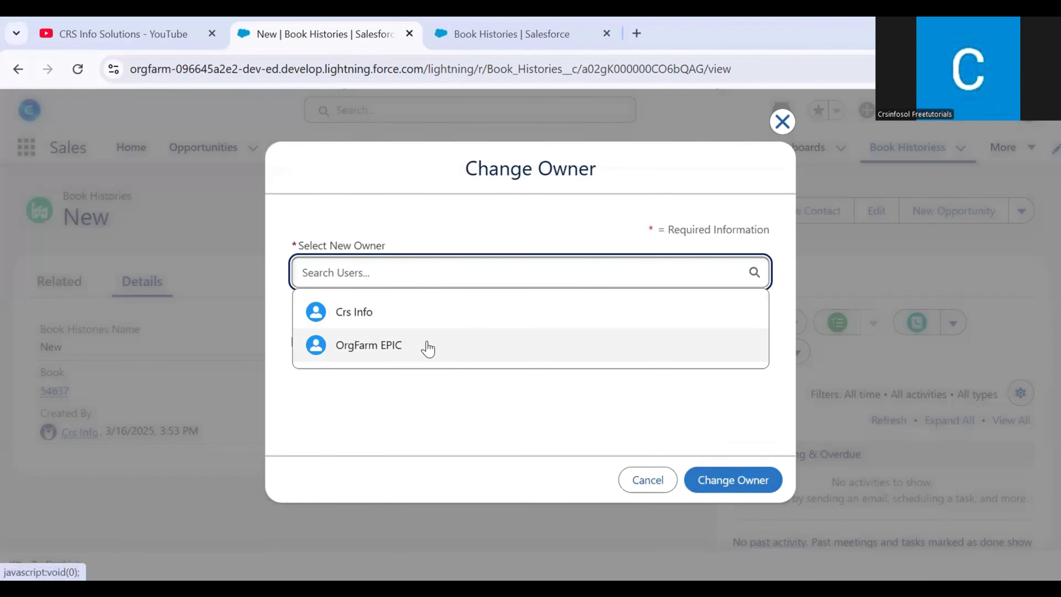
{"action": "left_click", "coordinate": [427, 347]}
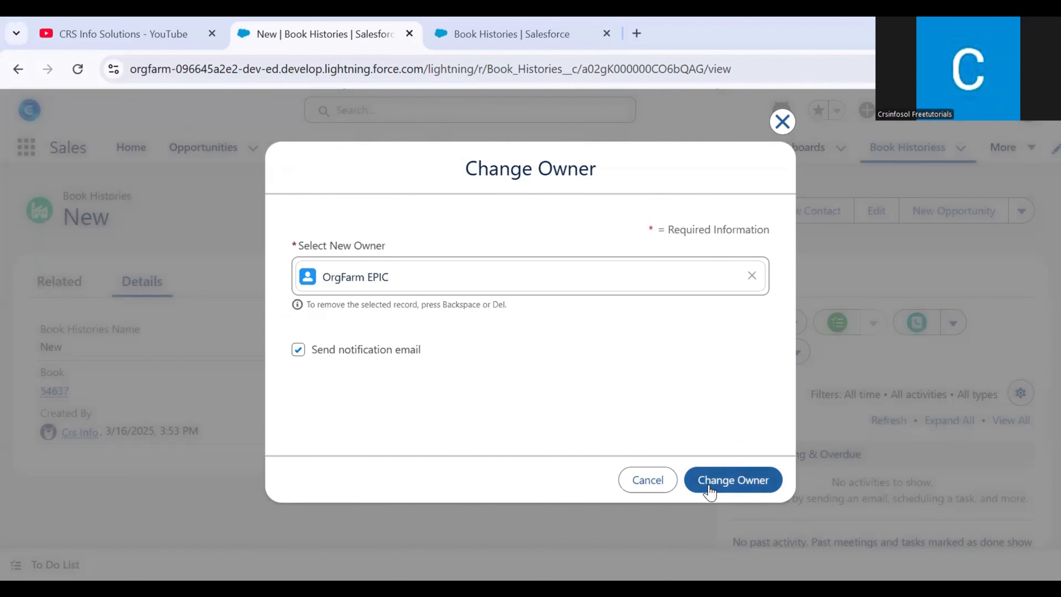
{"action": "left_click", "coordinate": [709, 490]}
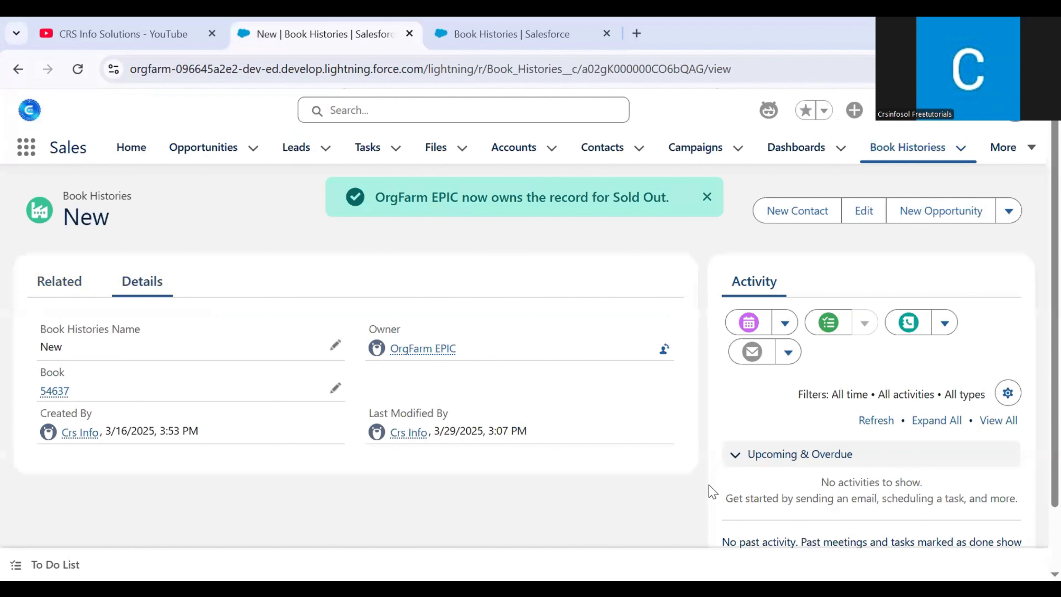
{"action": "left_click", "coordinate": [59, 284]}
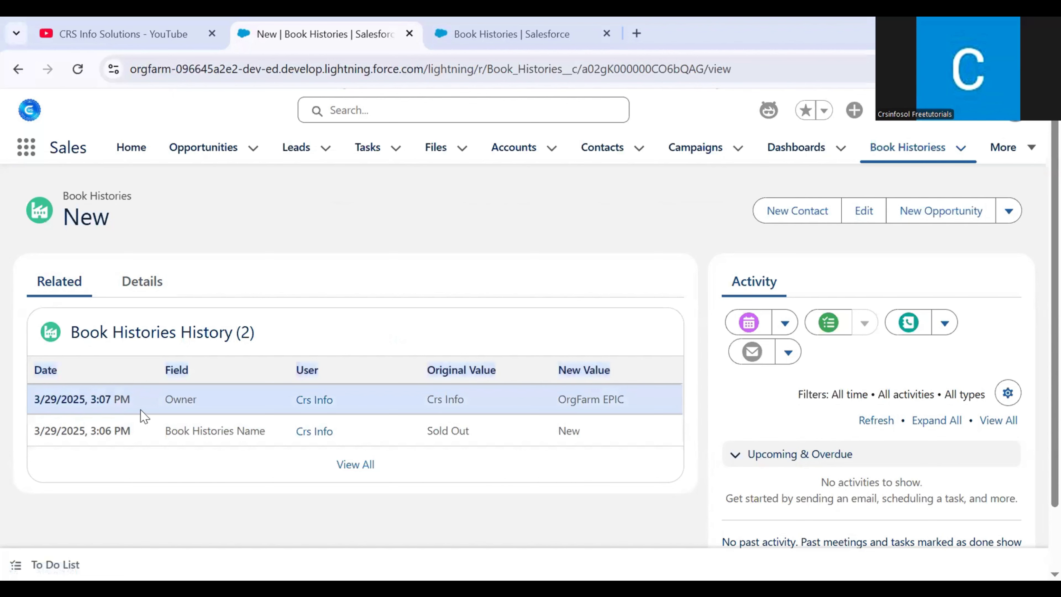
{"action": "left_click", "coordinate": [178, 397]}
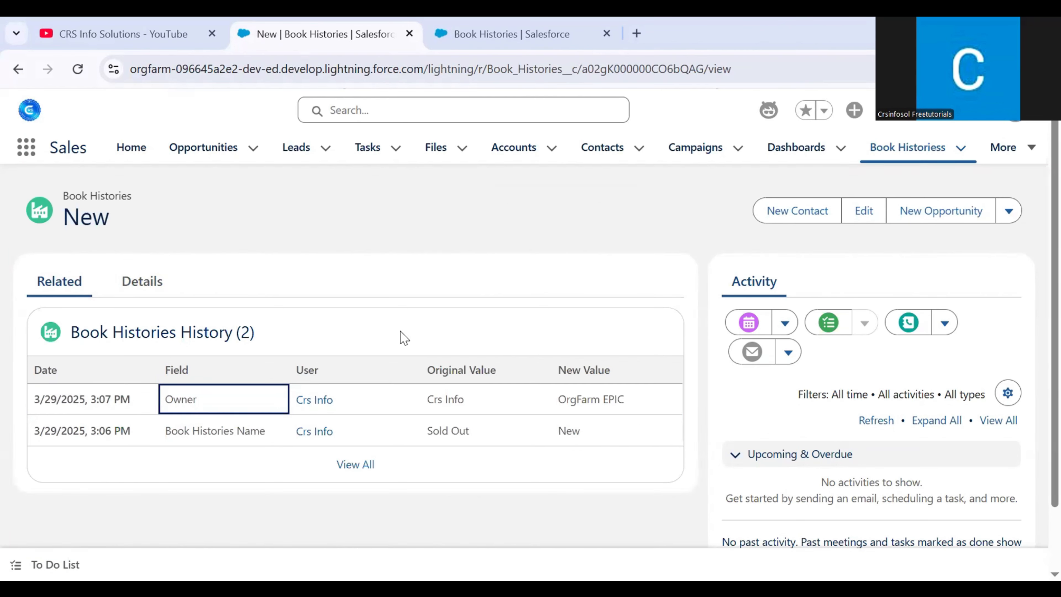
Step: Turn off history tracking for the Book Histories Name field in the object's field history settings and save
{"action": "left_click", "coordinate": [476, 34]}
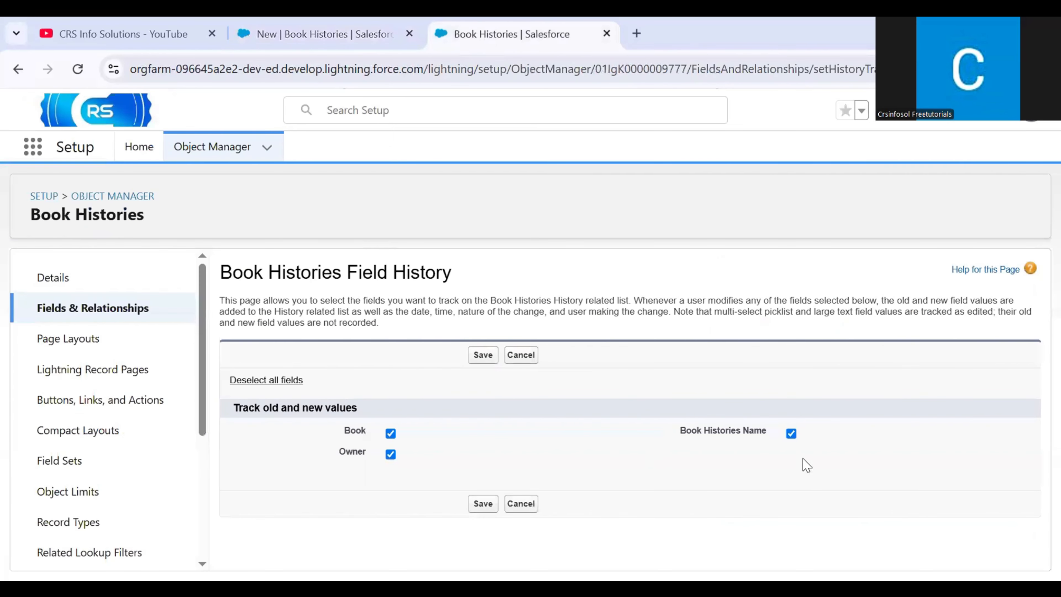
{"action": "left_click", "coordinate": [791, 437]}
{"action": "left_click", "coordinate": [492, 507]}
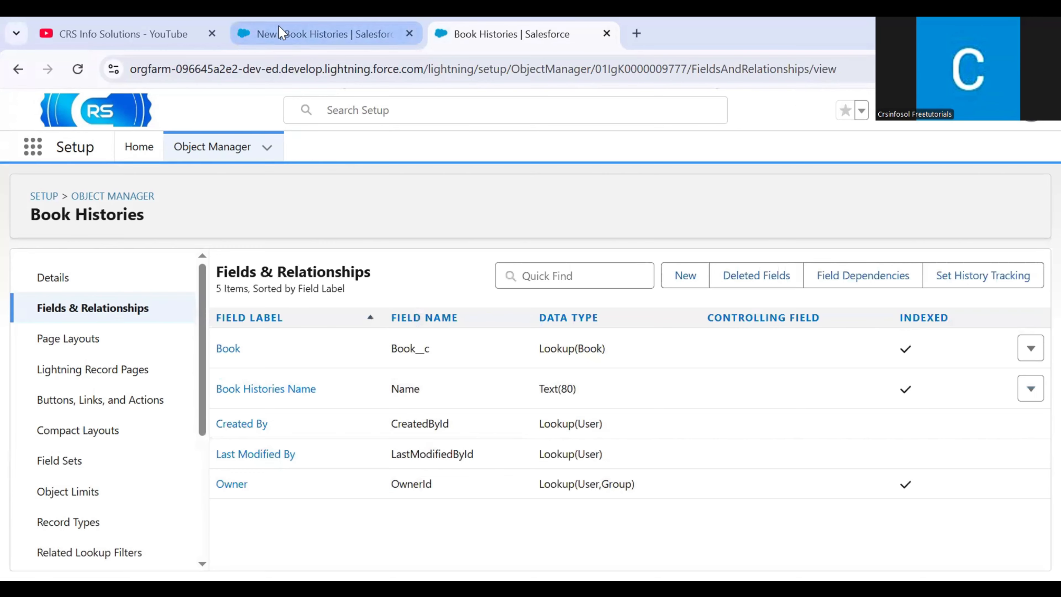
Step: Change the New record's Book Histories Name to "sold out" and save the record
{"action": "left_click", "coordinate": [279, 26]}
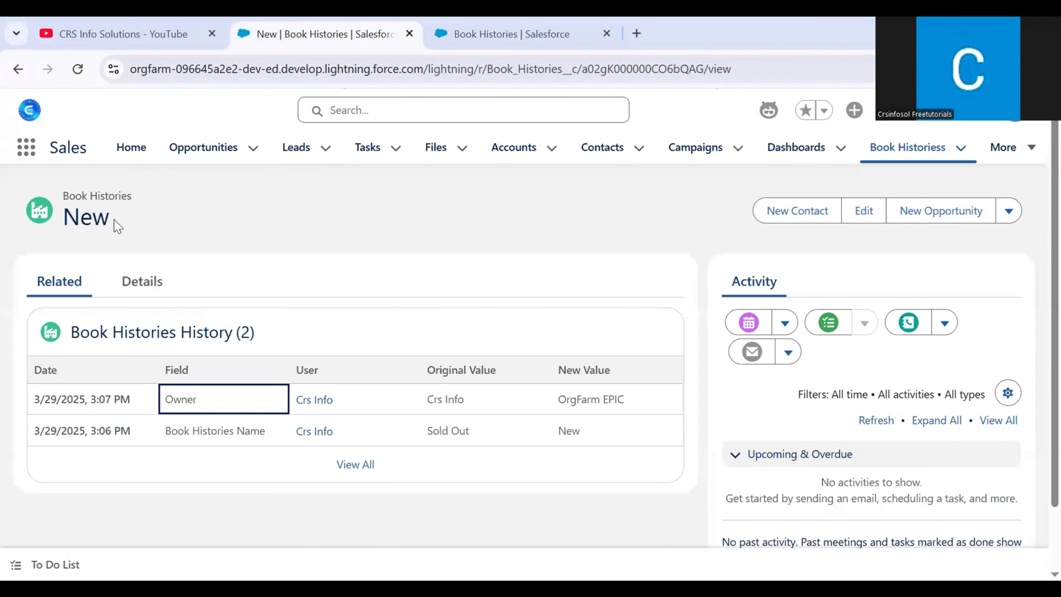
{"action": "left_click", "coordinate": [133, 278]}
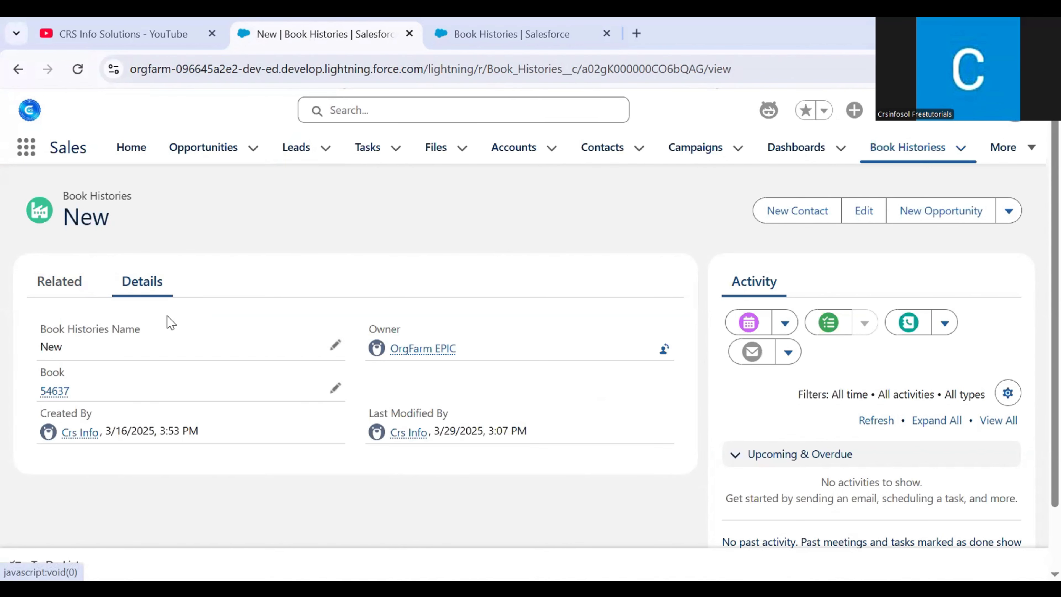
{"action": "left_click", "coordinate": [334, 343]}
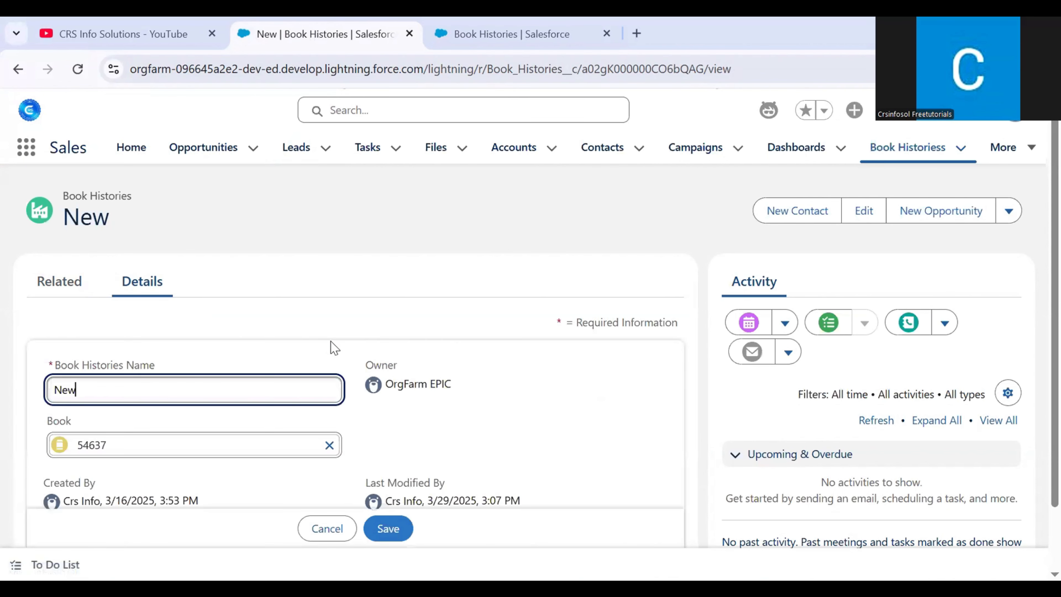
{"action": "scroll", "coordinate": [335, 347], "scroll_direction": "down", "scroll_amount": 2}
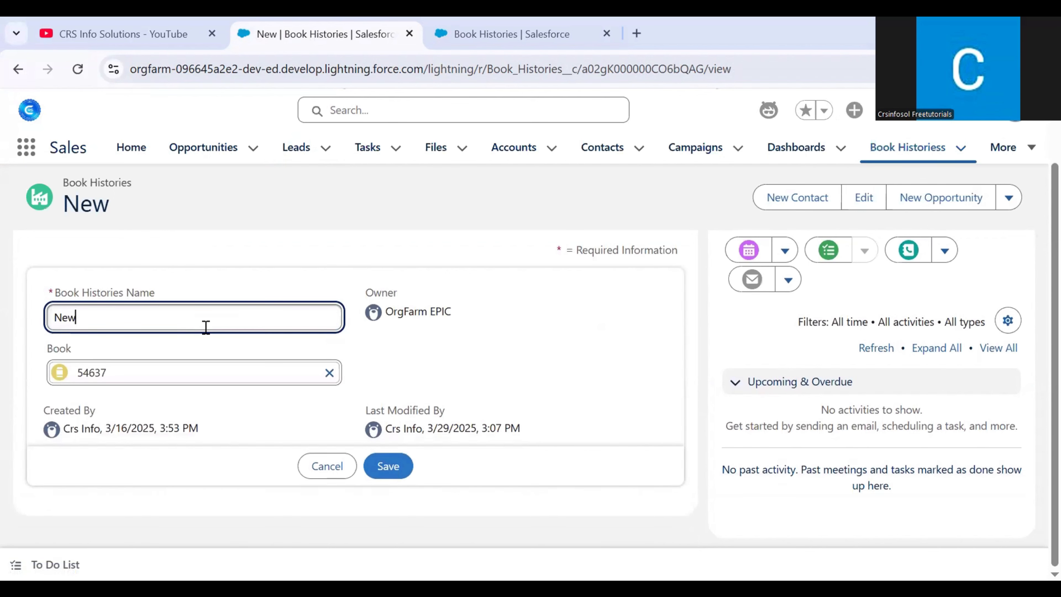
{"action": "key", "text": "BackSpace"}
{"action": "key", "text": "BackSpace"}
{"action": "key", "text": "BackSpace"}
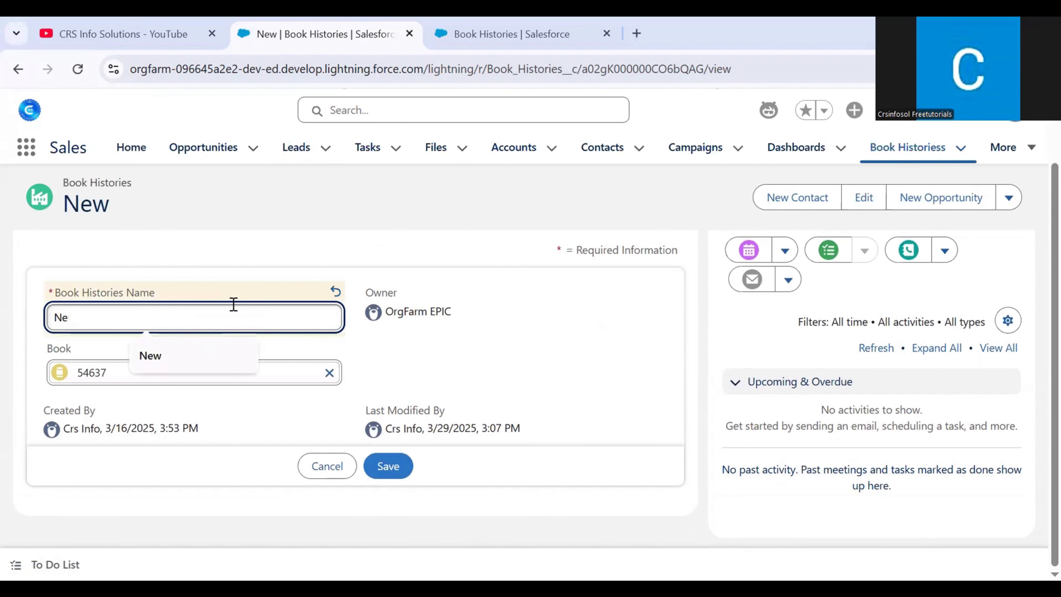
{"action": "type", "text": "sold out"}
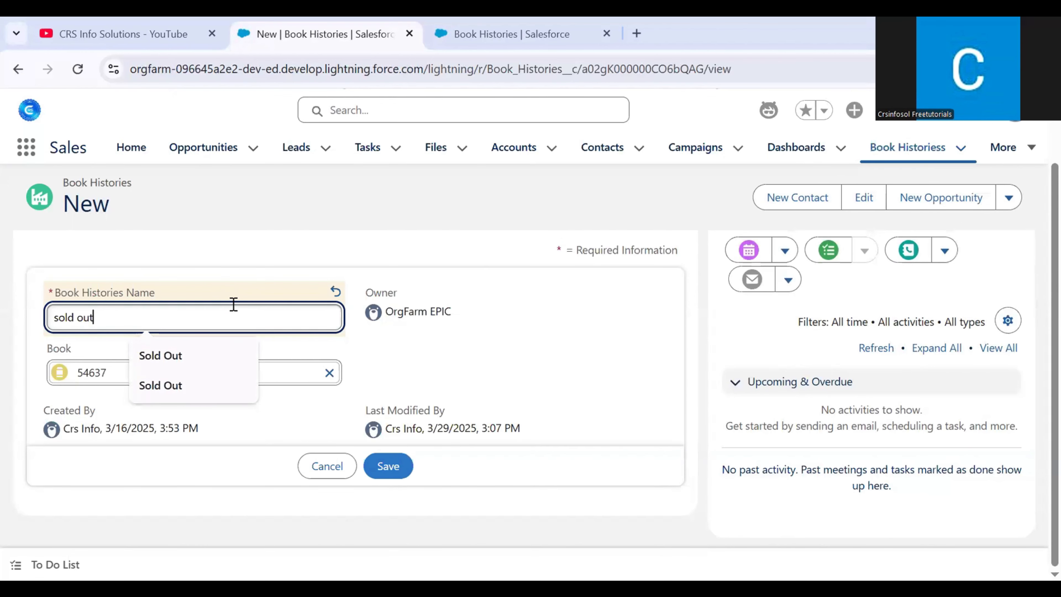
{"action": "left_click", "coordinate": [380, 468]}
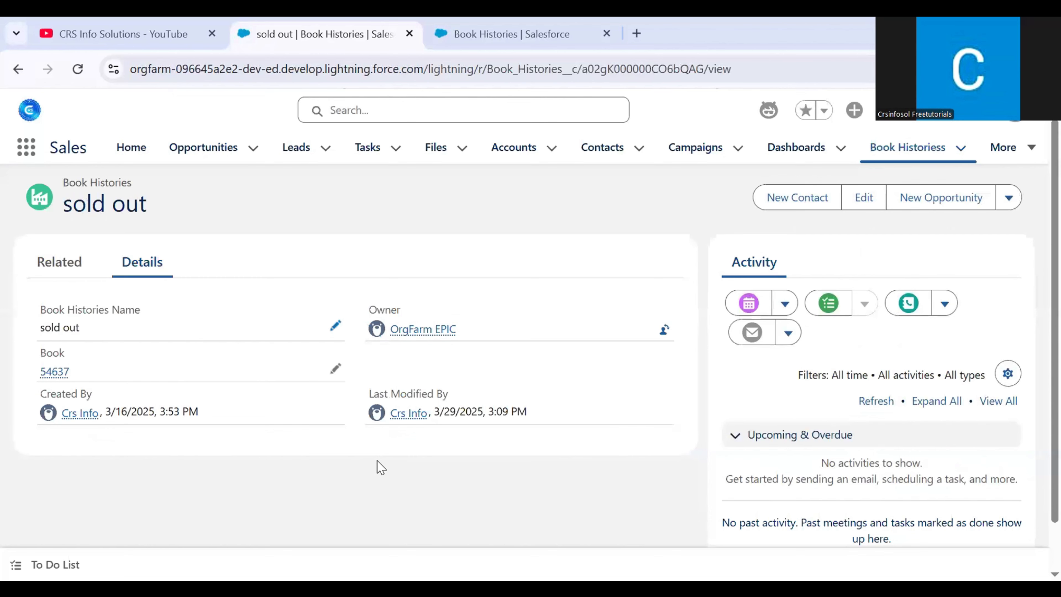
Step: Reload the renamed record and check its Book Histories History related list for a new name-change entry
{"action": "left_click", "coordinate": [67, 270]}
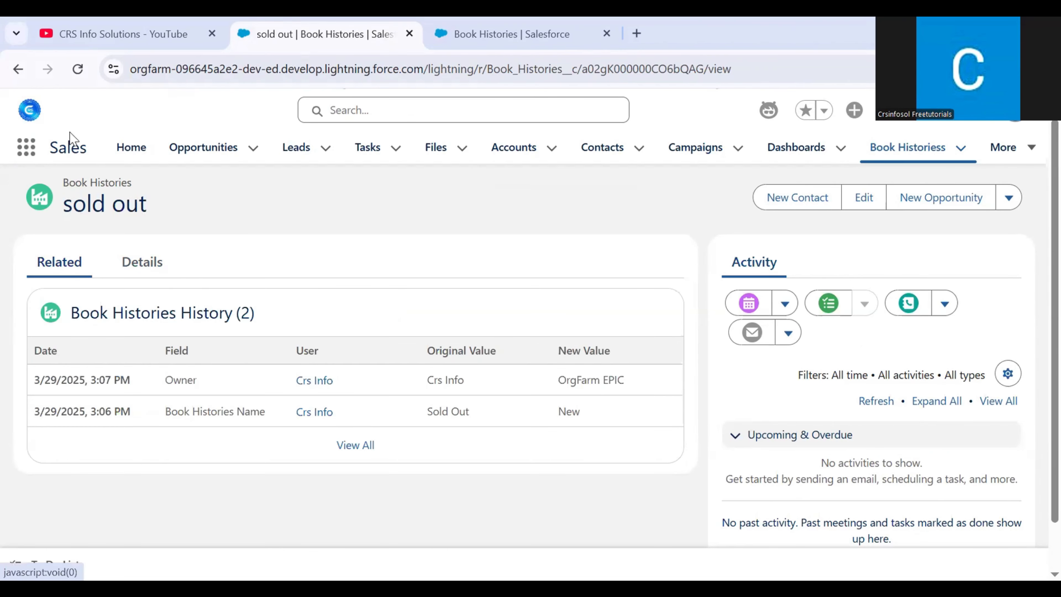
{"action": "left_click", "coordinate": [78, 69]}
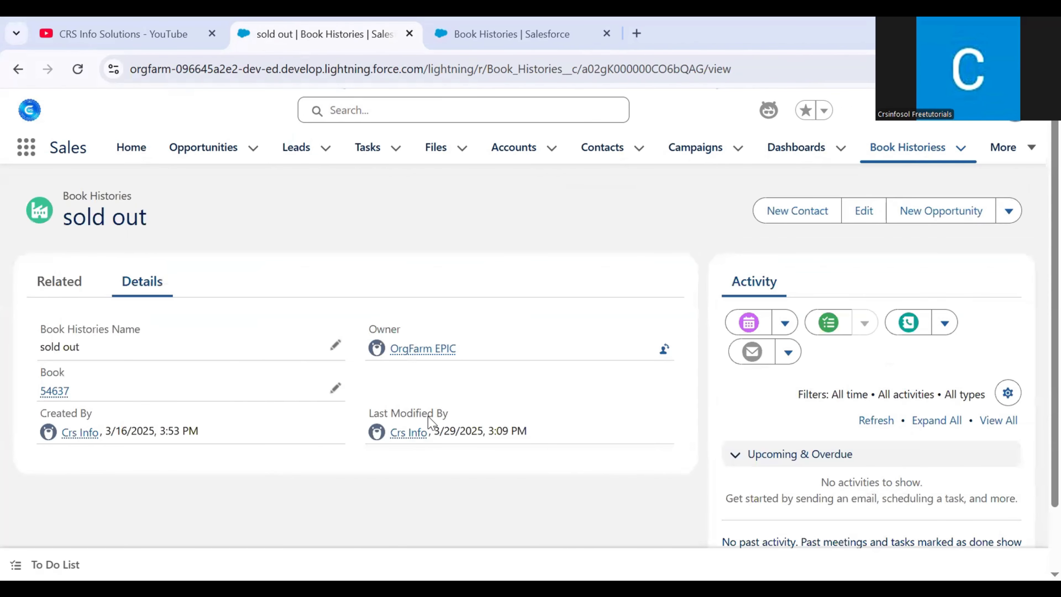
{"action": "left_click", "coordinate": [48, 294]}
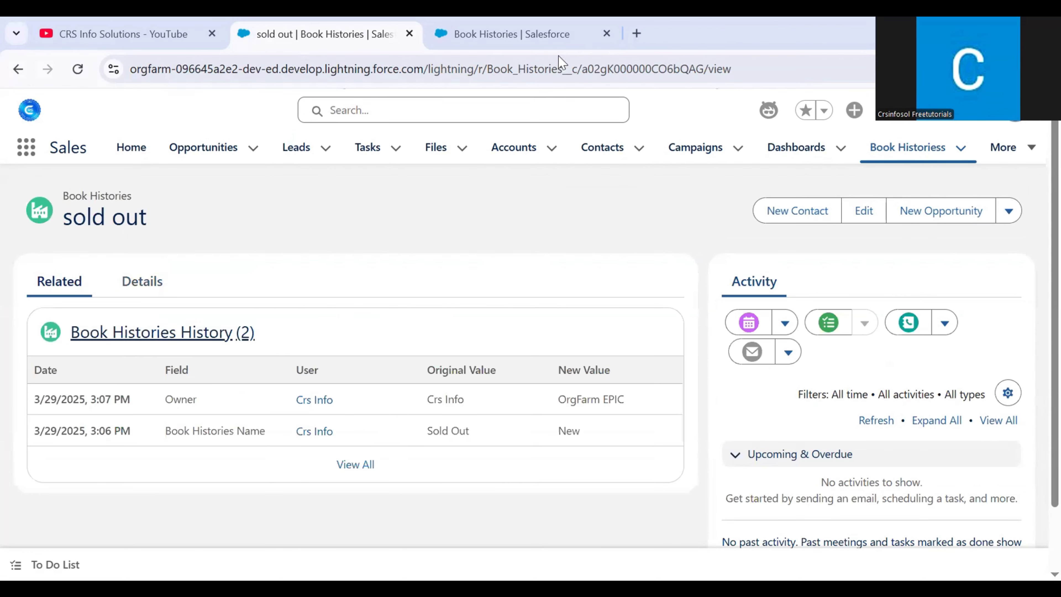
Step: Compare the tracked fields in the Book Histories field history settings with the record's full history list
{"action": "left_click", "coordinate": [560, 34]}
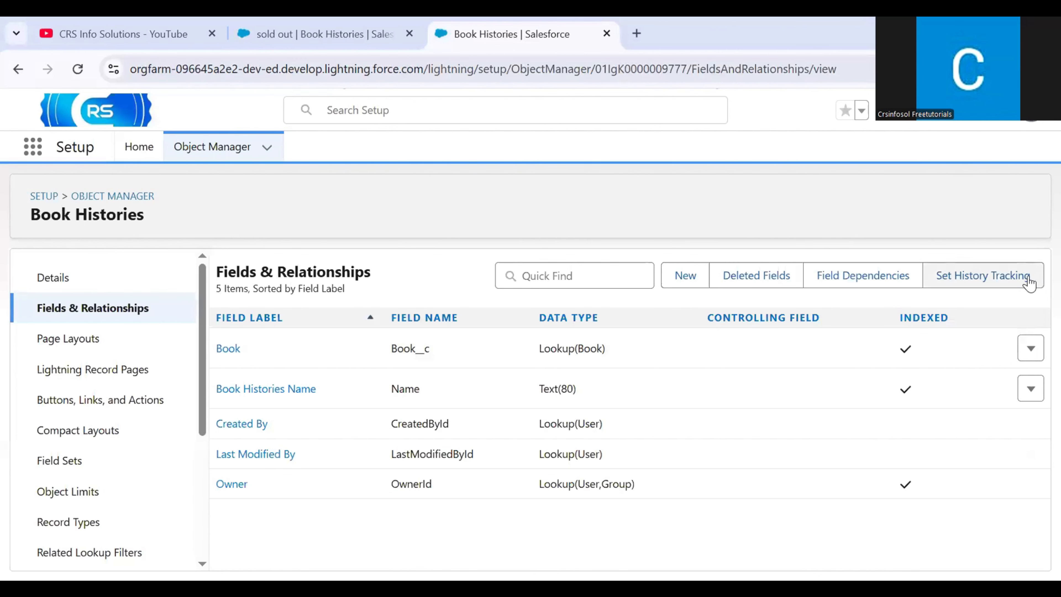
{"action": "left_click", "coordinate": [1004, 281]}
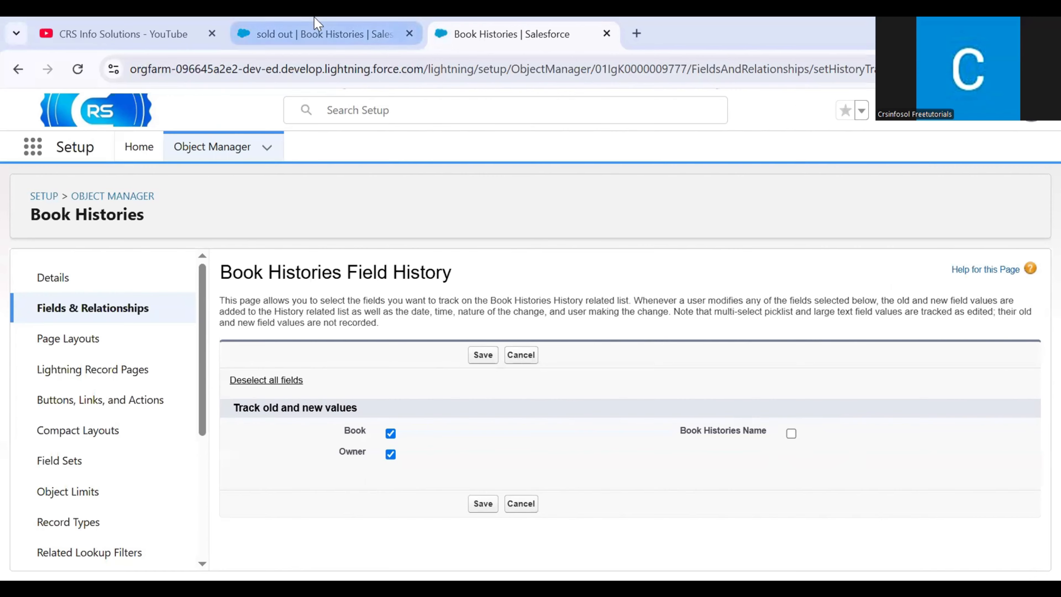
{"action": "left_click", "coordinate": [312, 26]}
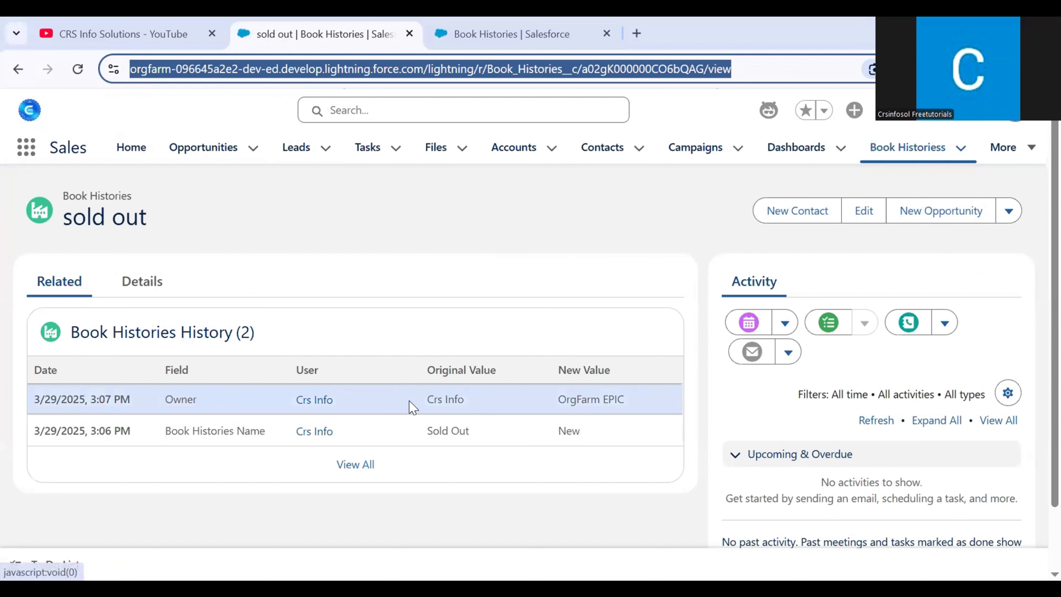
{"action": "left_click", "coordinate": [349, 470]}
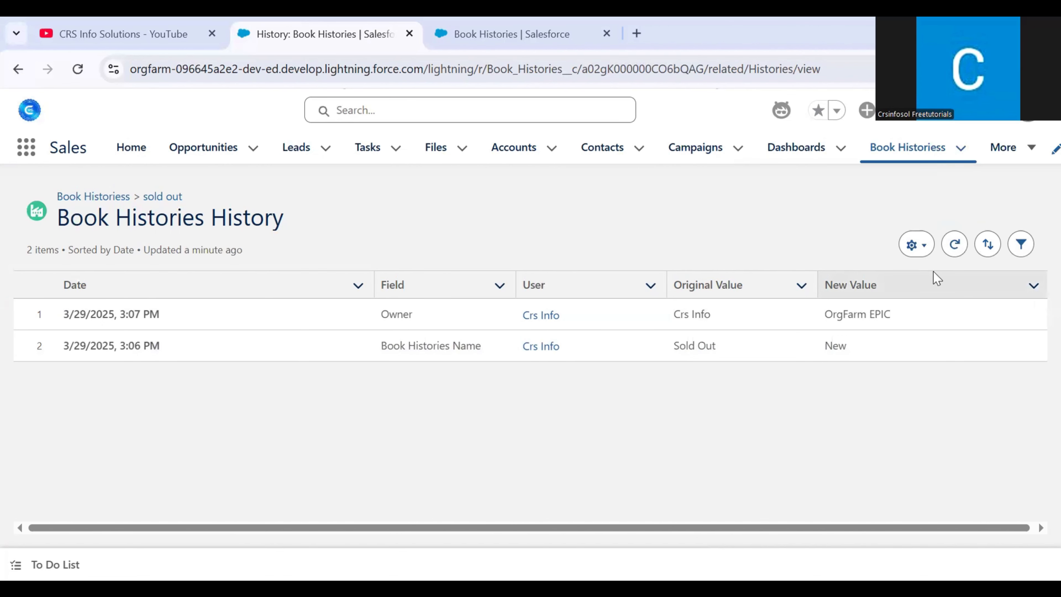
{"action": "left_click", "coordinate": [512, 34]}
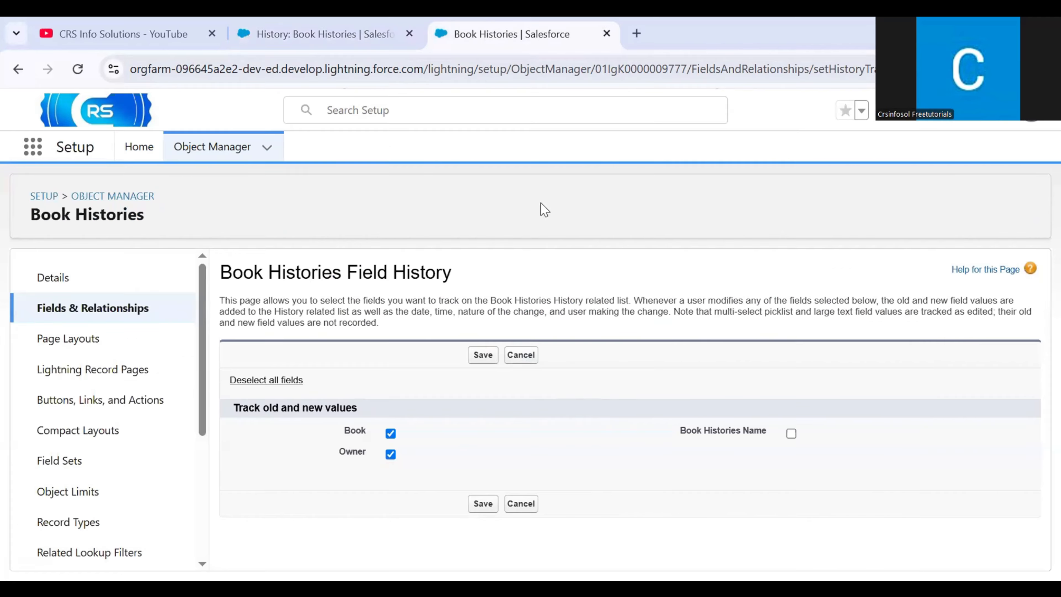